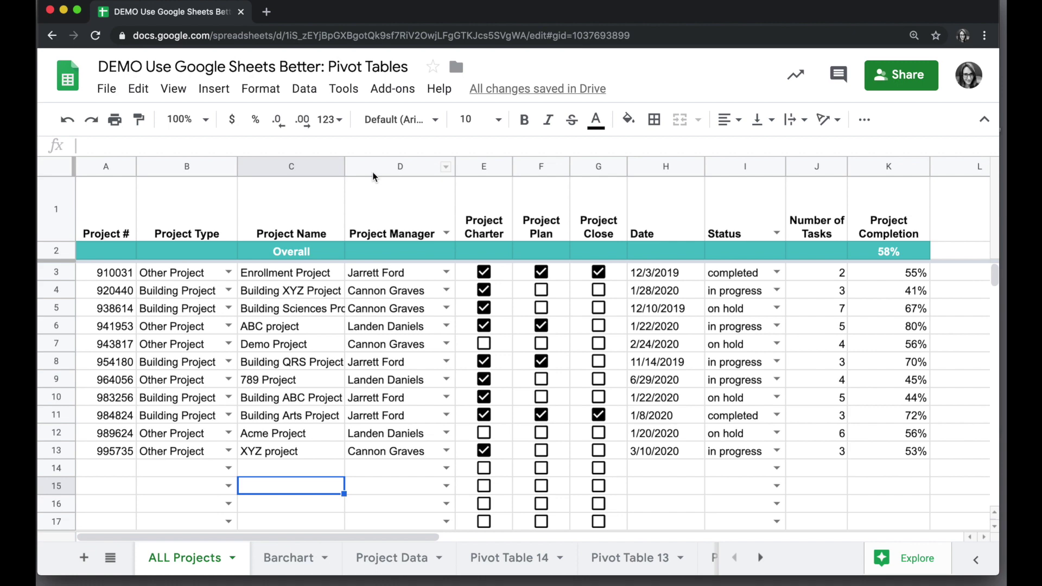
# Select columns A–K of ALL Projects and create a pivot table from them on a new sheet
pyautogui.click(294, 169)
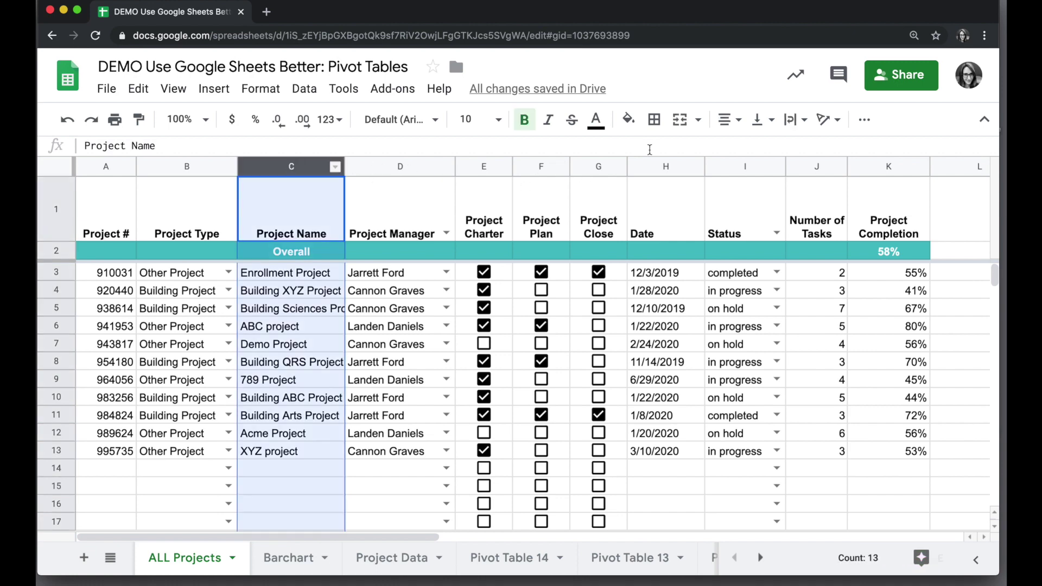
pyautogui.click(896, 163)
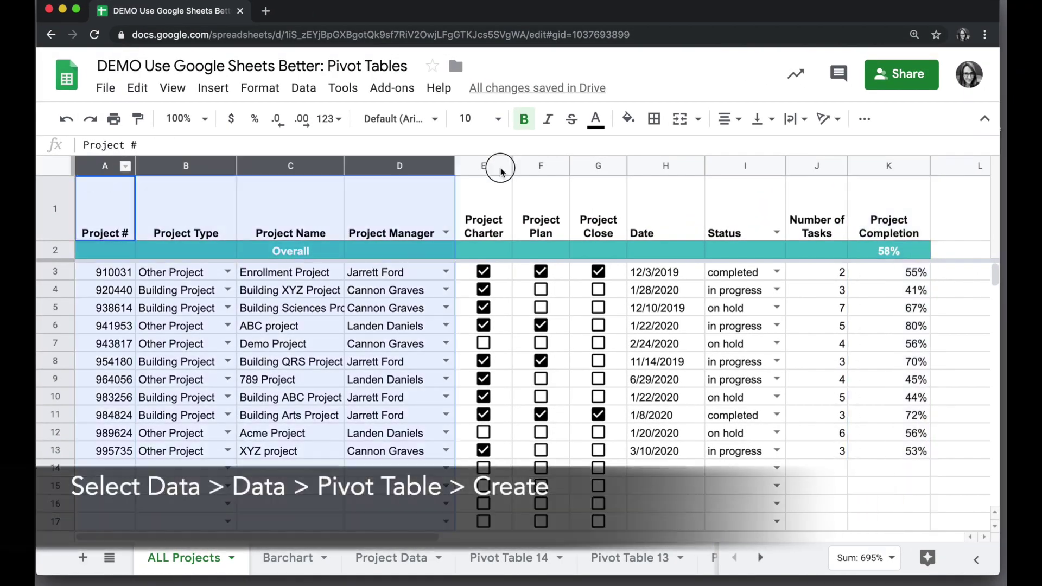
pyautogui.moveTo(500, 170); pyautogui.dragTo(888, 166)
pyautogui.click(305, 90)
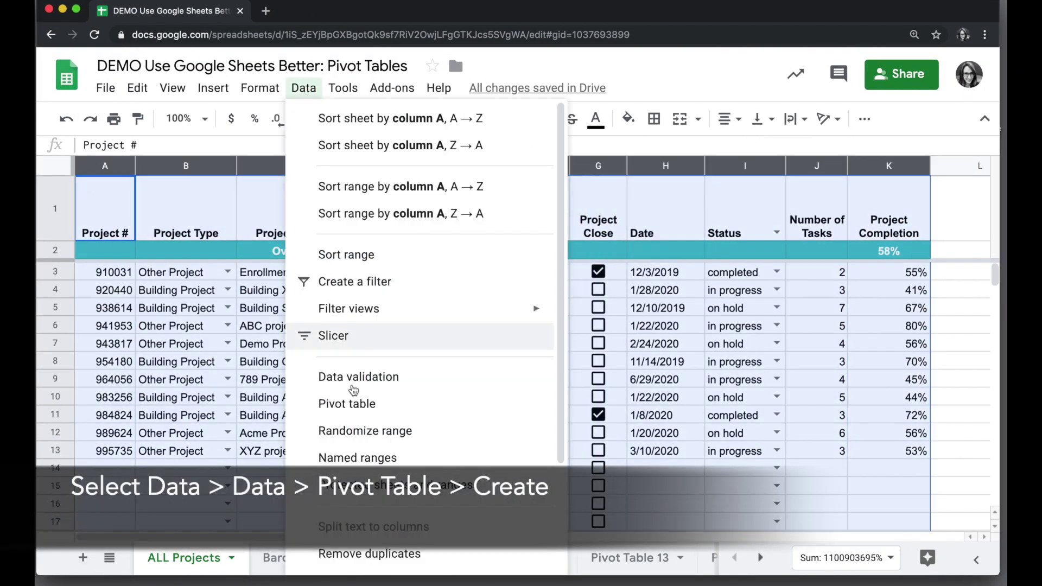
pyautogui.click(402, 406)
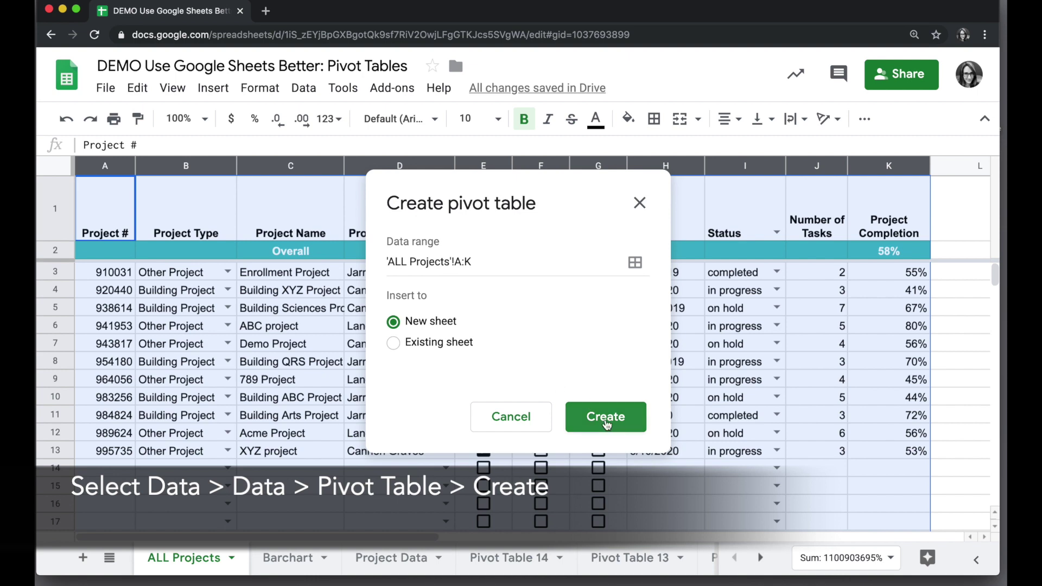
pyautogui.click(605, 419)
pyautogui.click(125, 266)
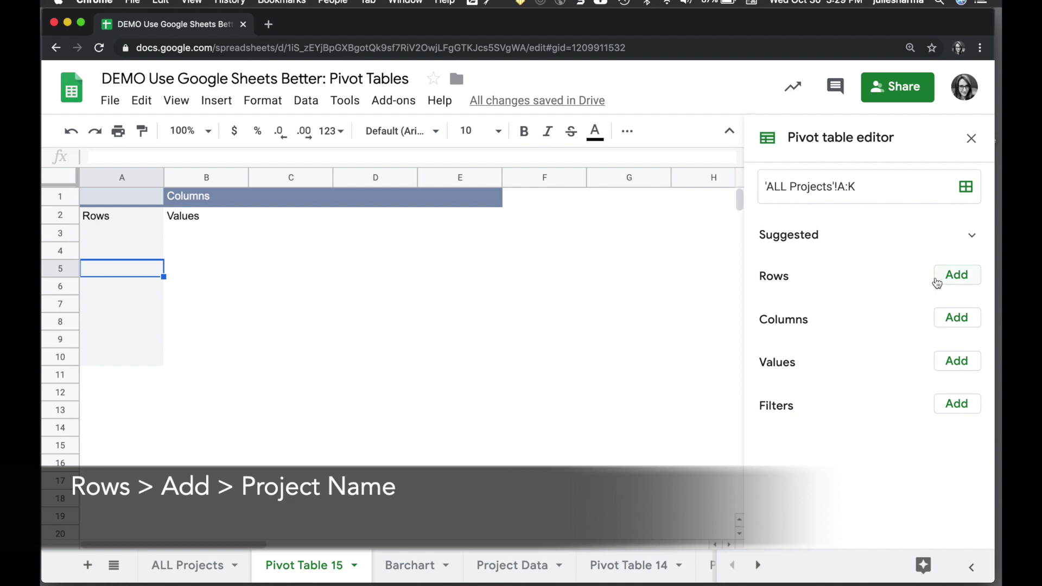
# Add Project Name as pivot rows and Project Completion as a value summarized by AVERAGE
pyautogui.click(949, 275)
pyautogui.click(931, 352)
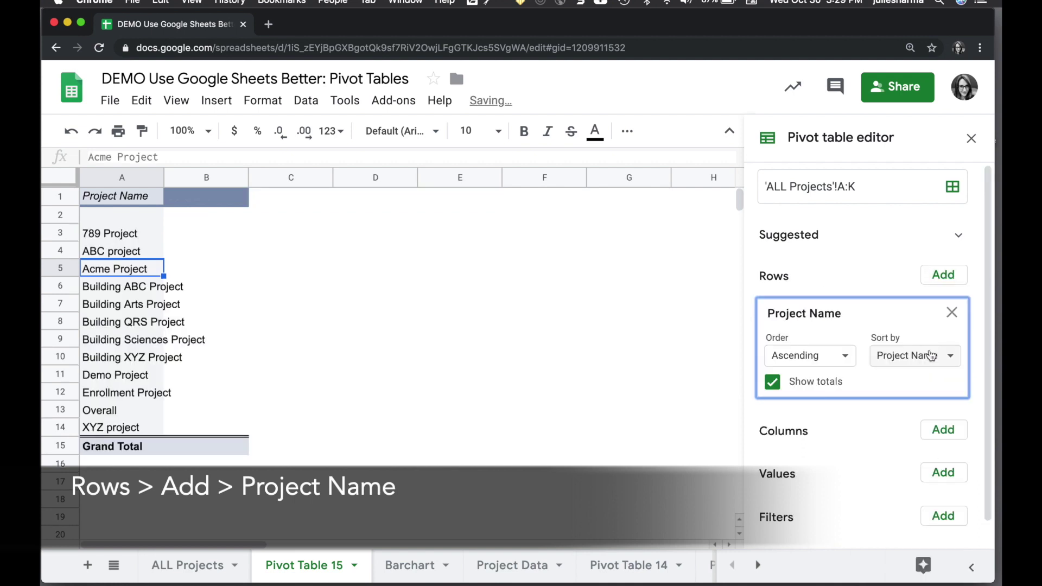
pyautogui.scroll(-2, 868, 436)
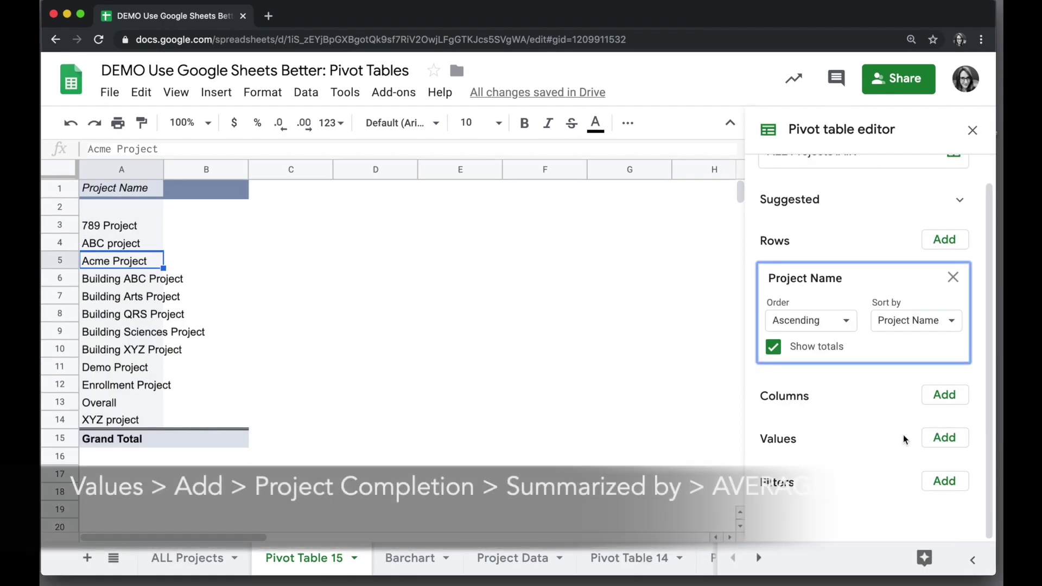
pyautogui.click(945, 439)
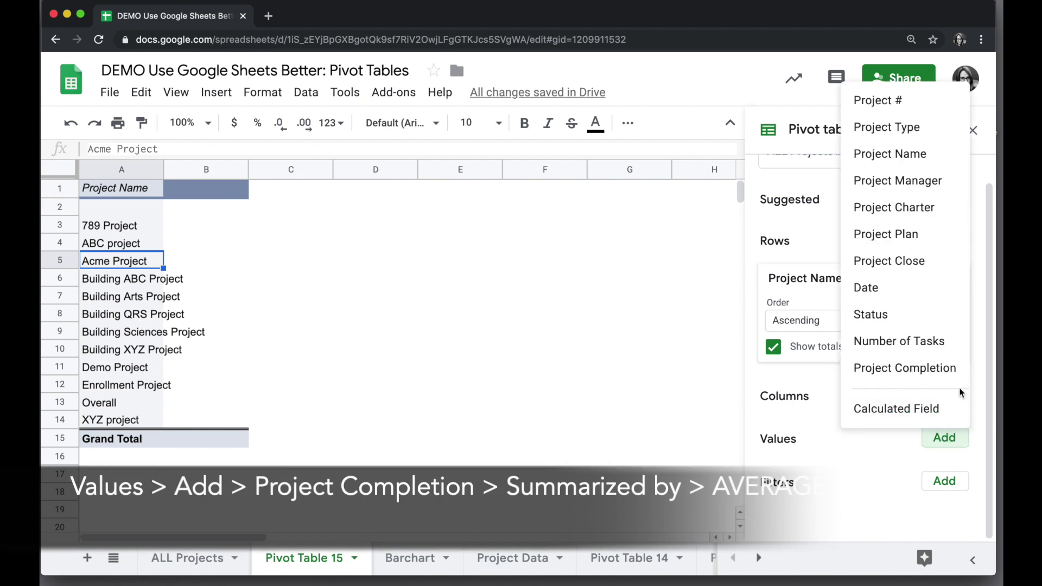
pyautogui.click(932, 370)
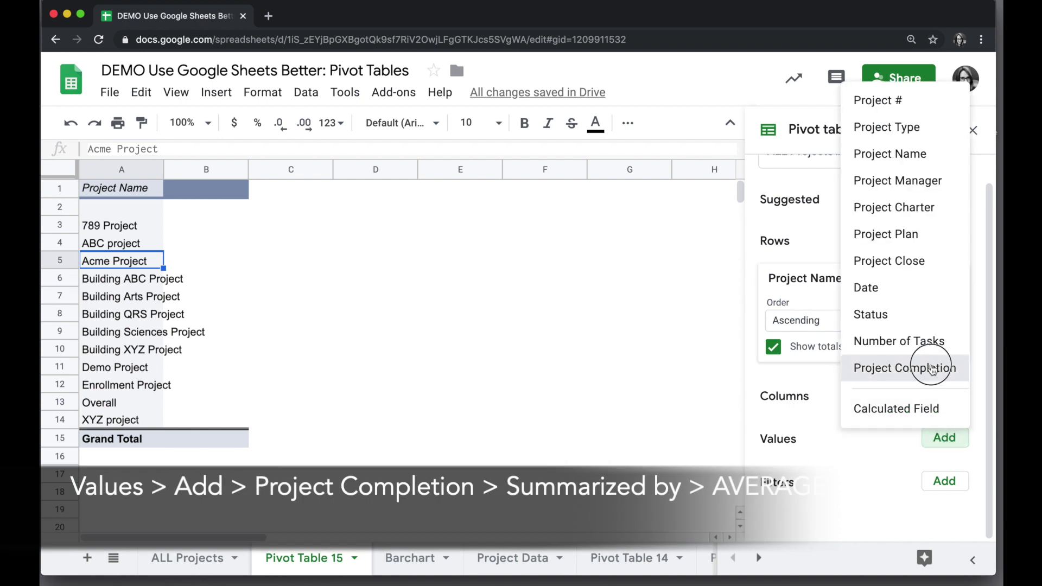
pyautogui.scroll(-1, 845, 419)
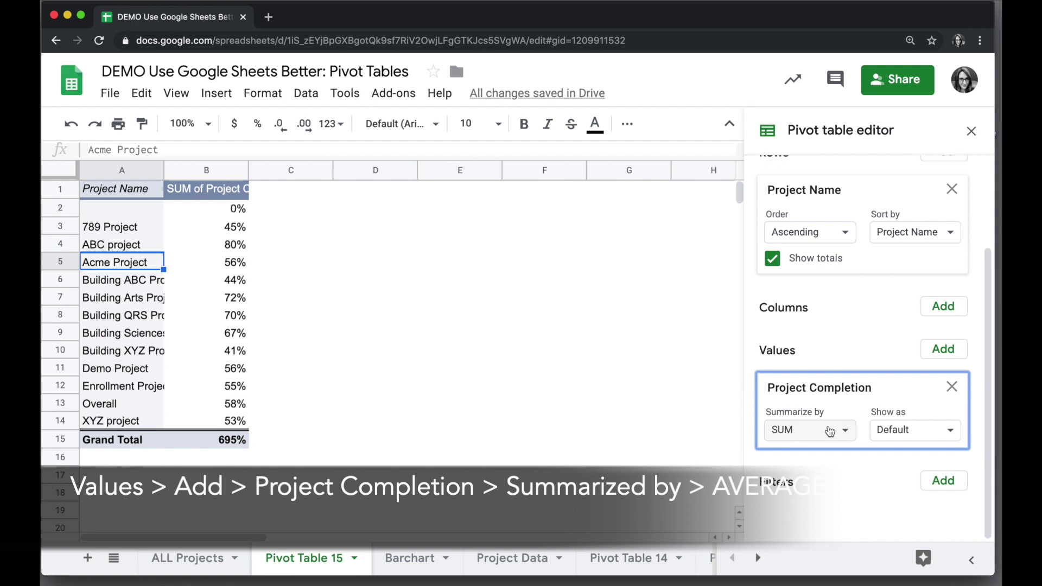
pyautogui.click(817, 435)
pyautogui.click(805, 190)
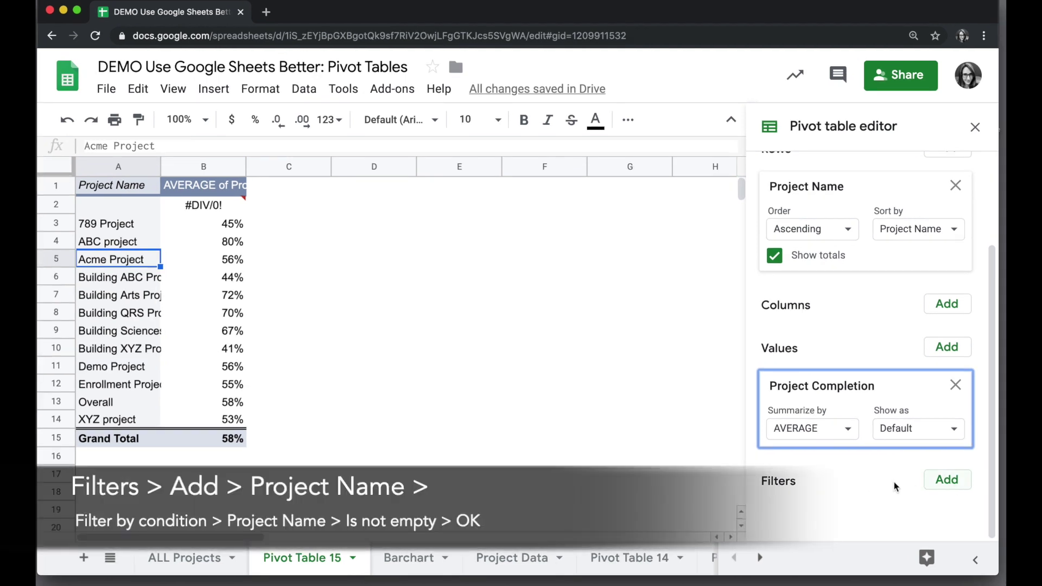
# Add a Project Name filter with the condition 'Is not empty'
pyautogui.click(947, 484)
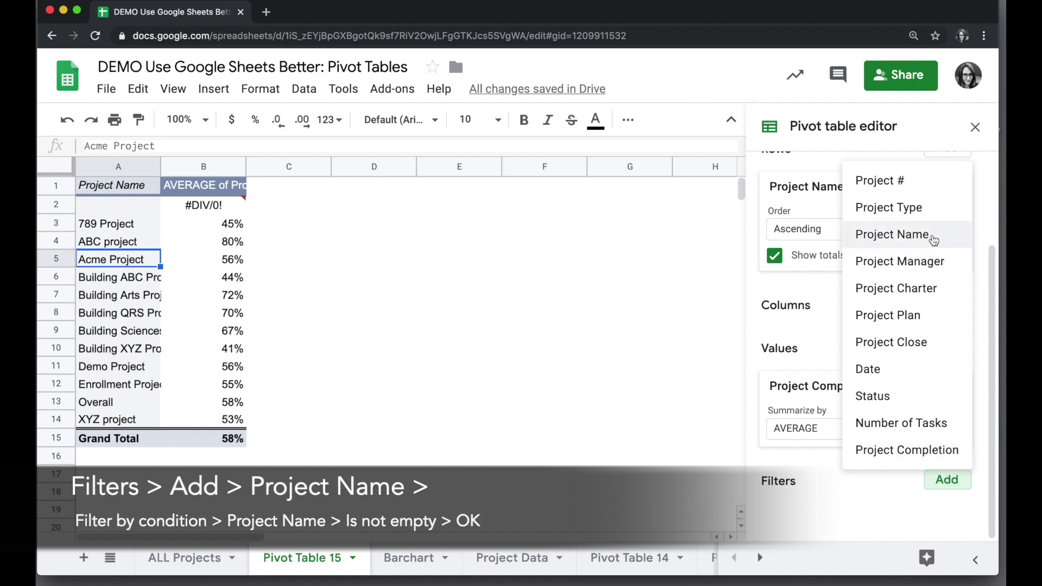
pyautogui.click(924, 237)
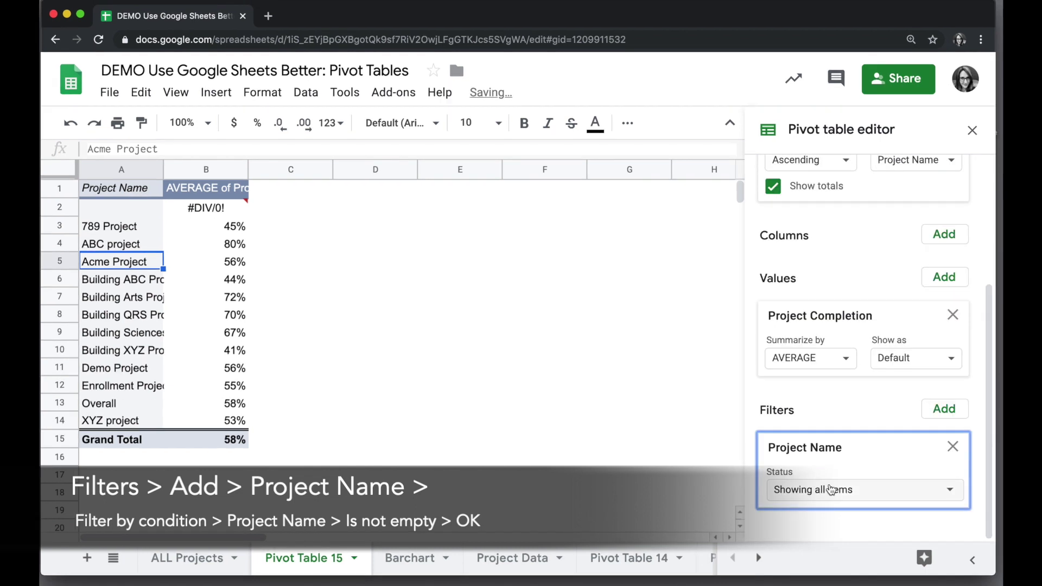
pyautogui.click(830, 489)
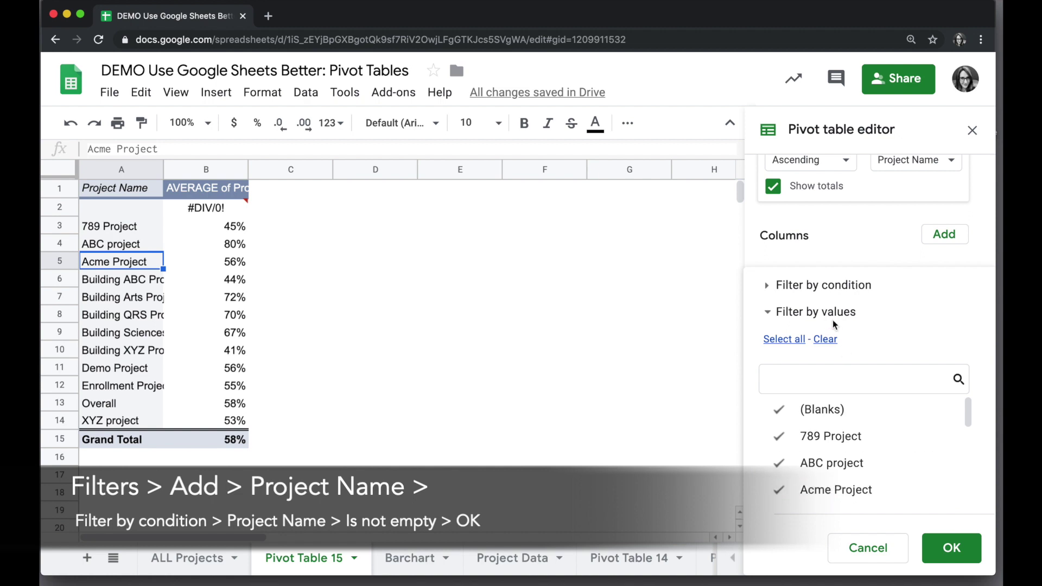
pyautogui.click(825, 286)
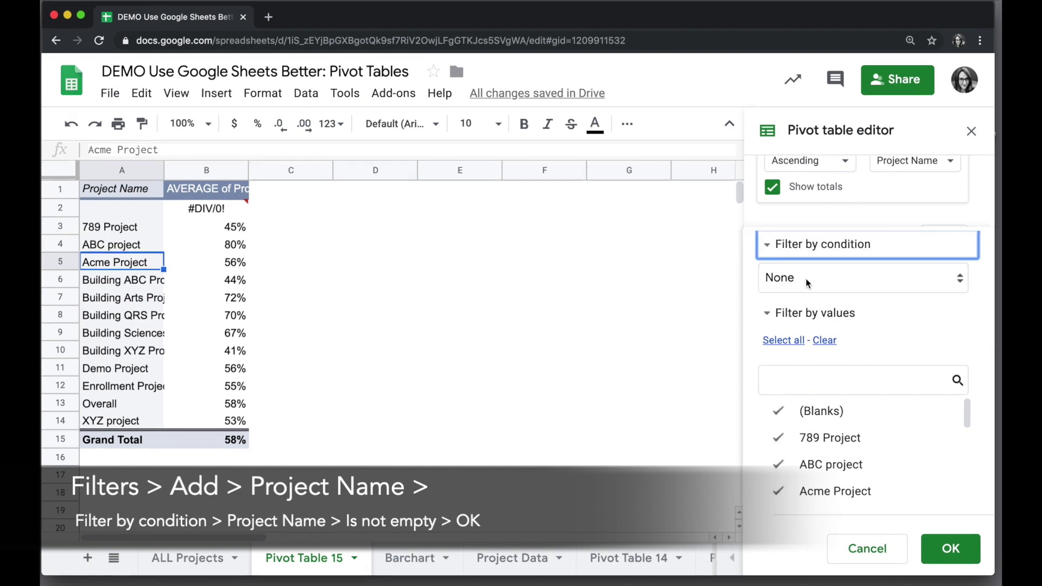
pyautogui.click(816, 282)
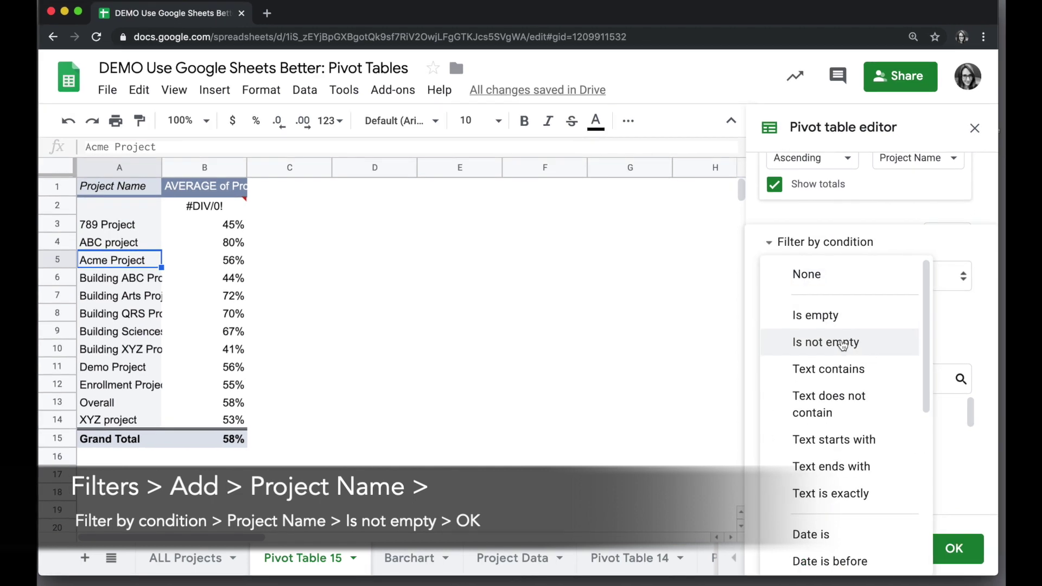
pyautogui.click(840, 344)
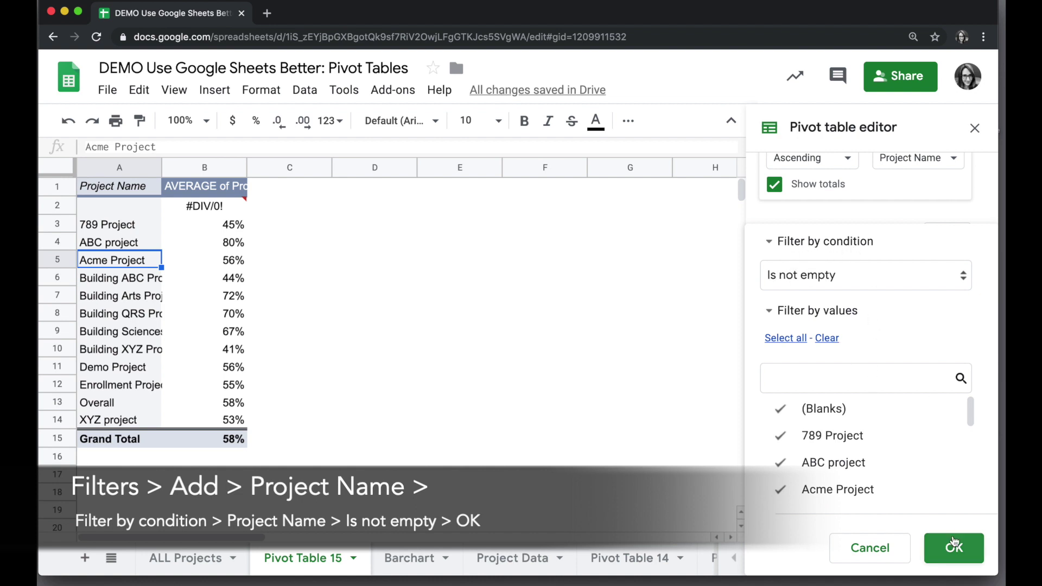
pyautogui.click(951, 546)
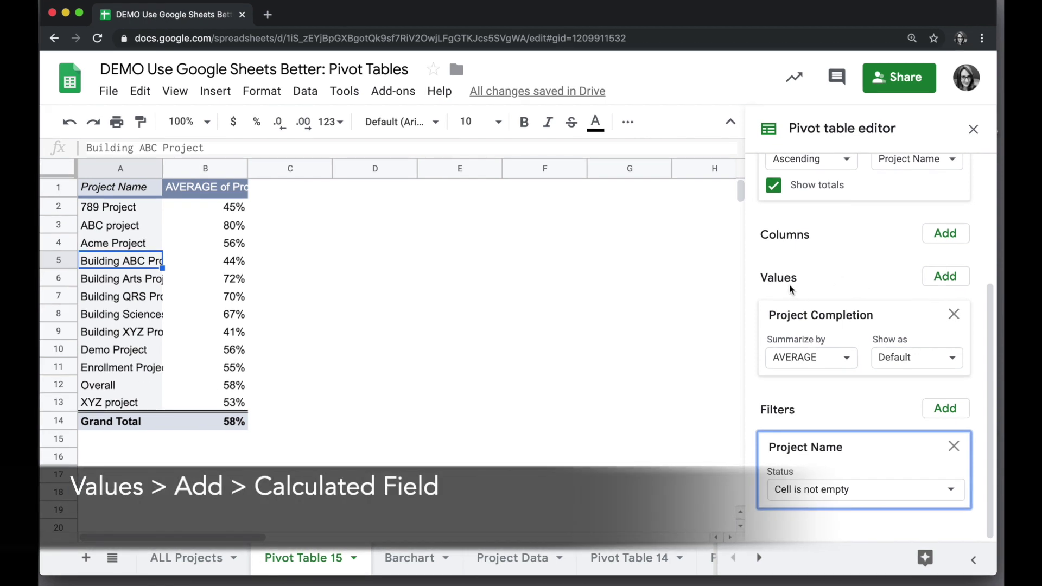
# Add a calculated field to the pivot values and clear its default 0 formula
pyautogui.click(943, 277)
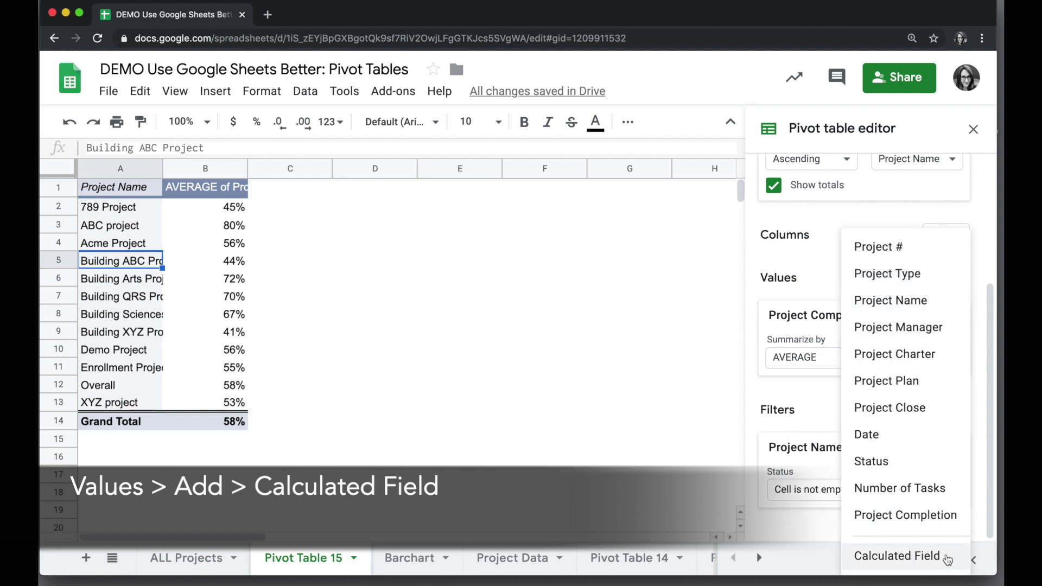
pyautogui.click(943, 559)
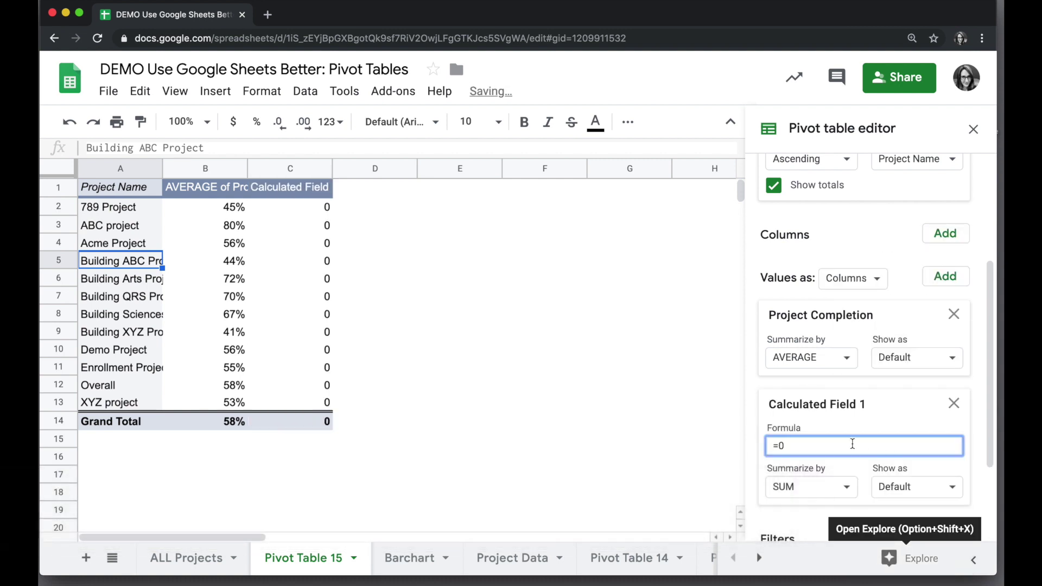
pyautogui.press('BackSpace')
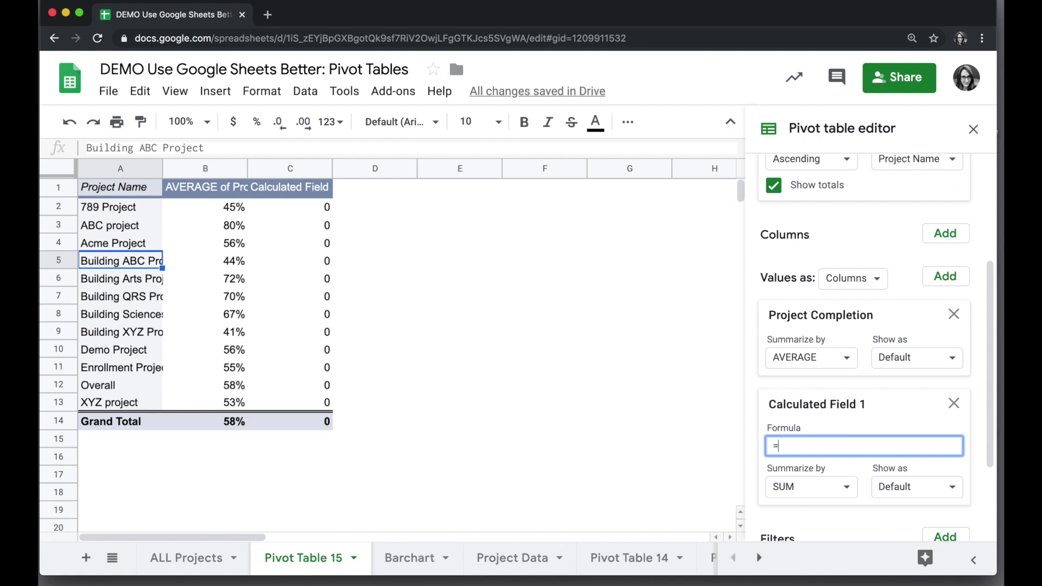
pyautogui.press('Return')
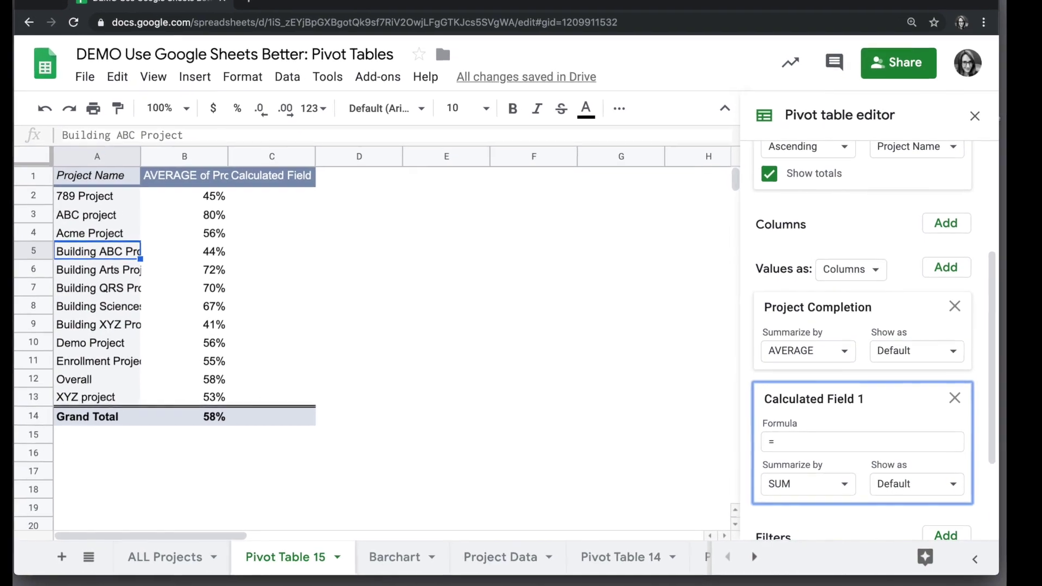
# Start the calculated field formula as sparkline({'Project Completion'})
pyautogui.click(896, 442)
pyautogui.write('sparkline')
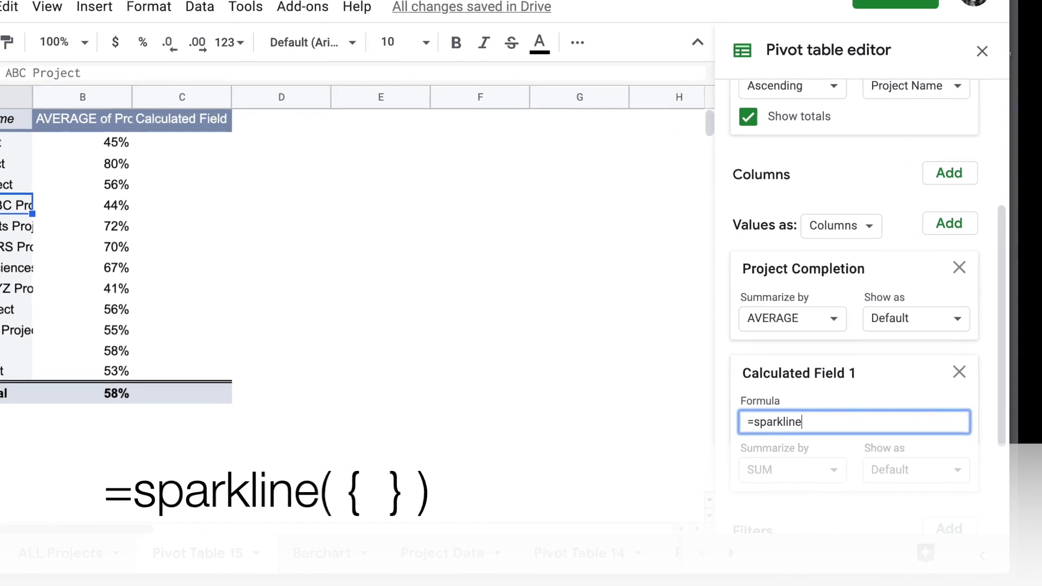
pyautogui.write('()')
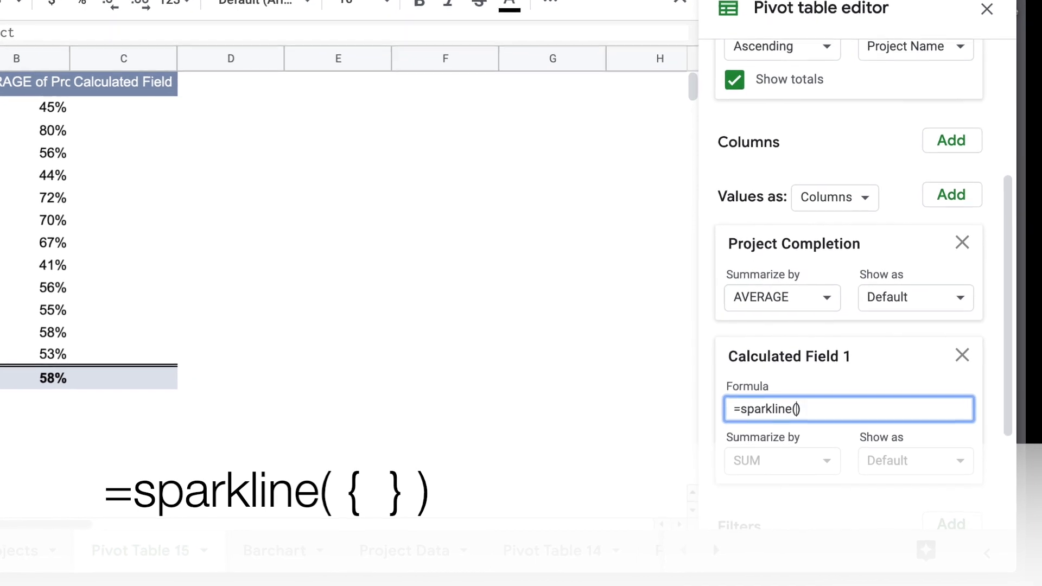
pyautogui.write('{ ')
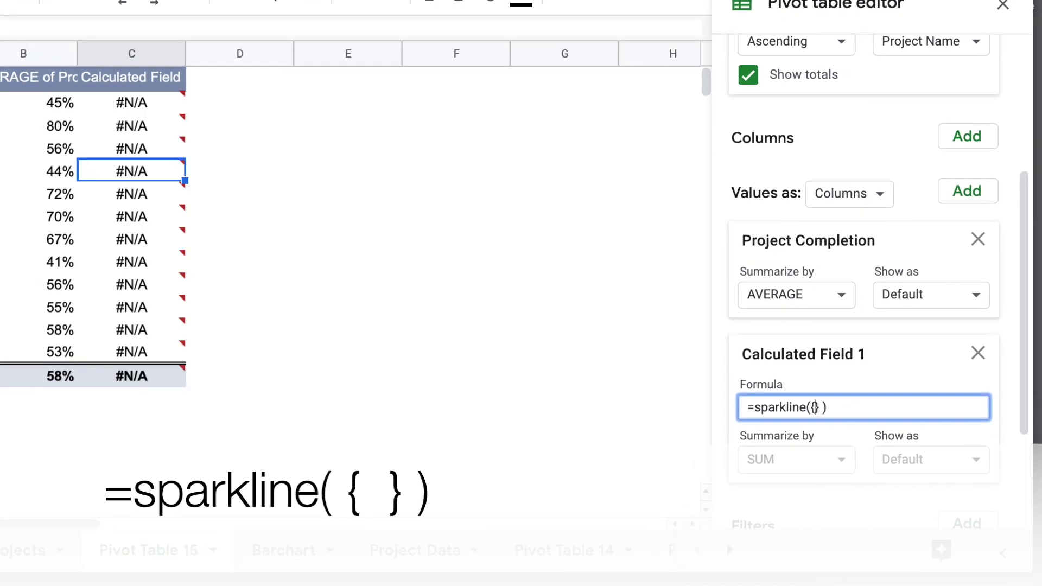
pyautogui.write('}')
pyautogui.press('Return')
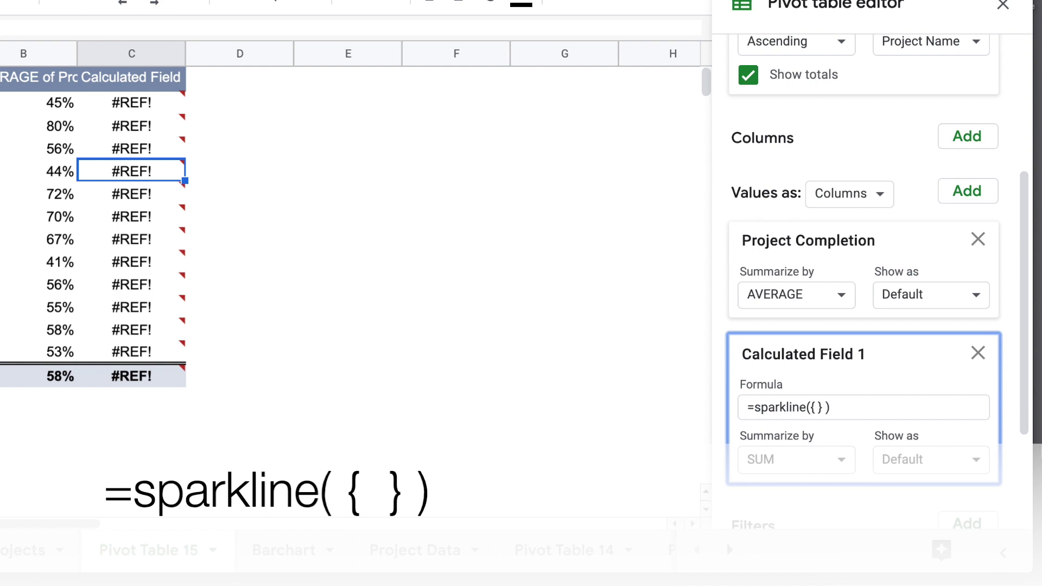
pyautogui.click(808, 406)
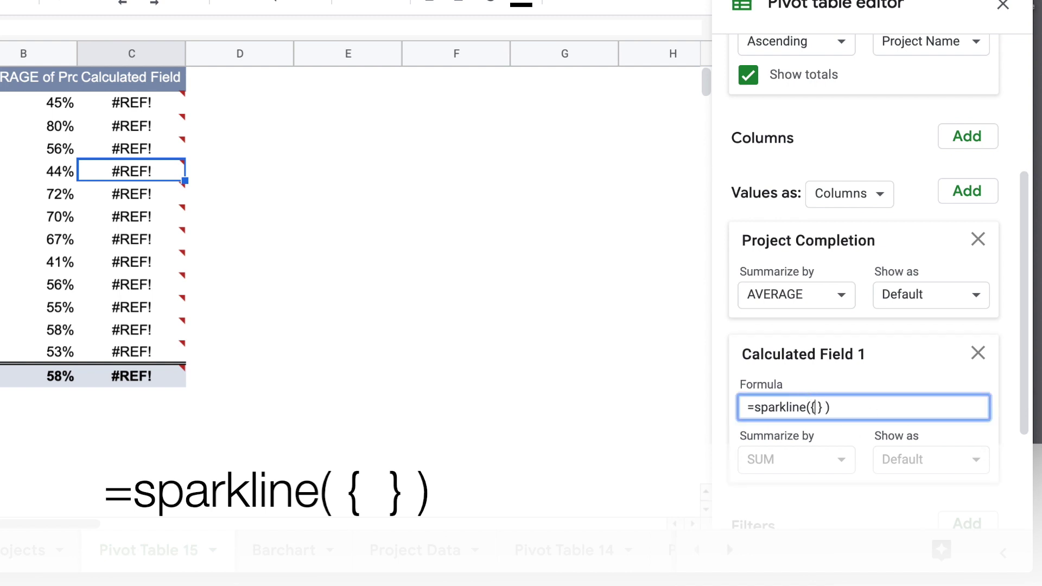
pyautogui.write("'P")
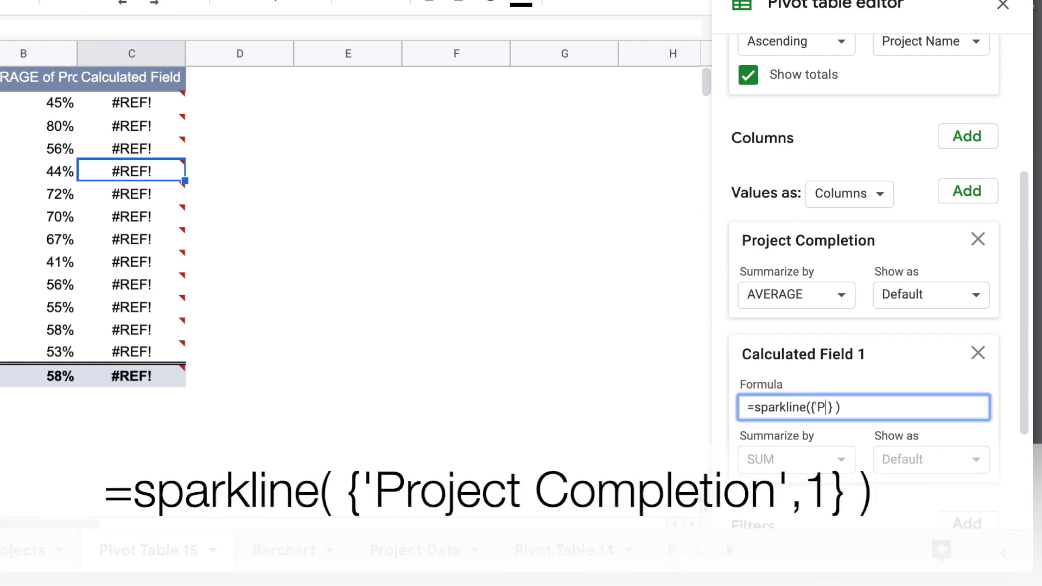
pyautogui.write('roject Comple')
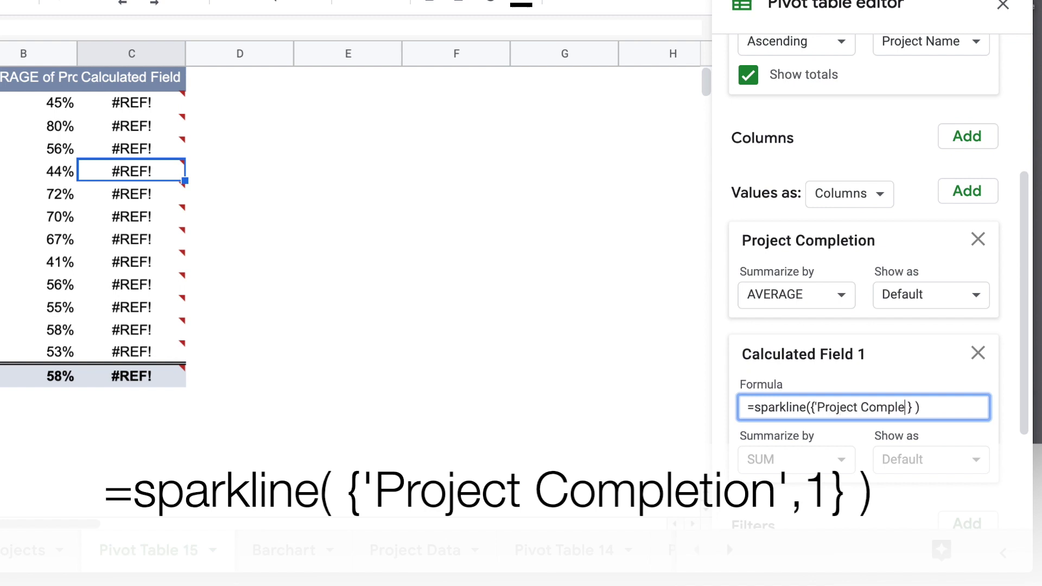
pyautogui.write("tion'")
pyautogui.press('Return')
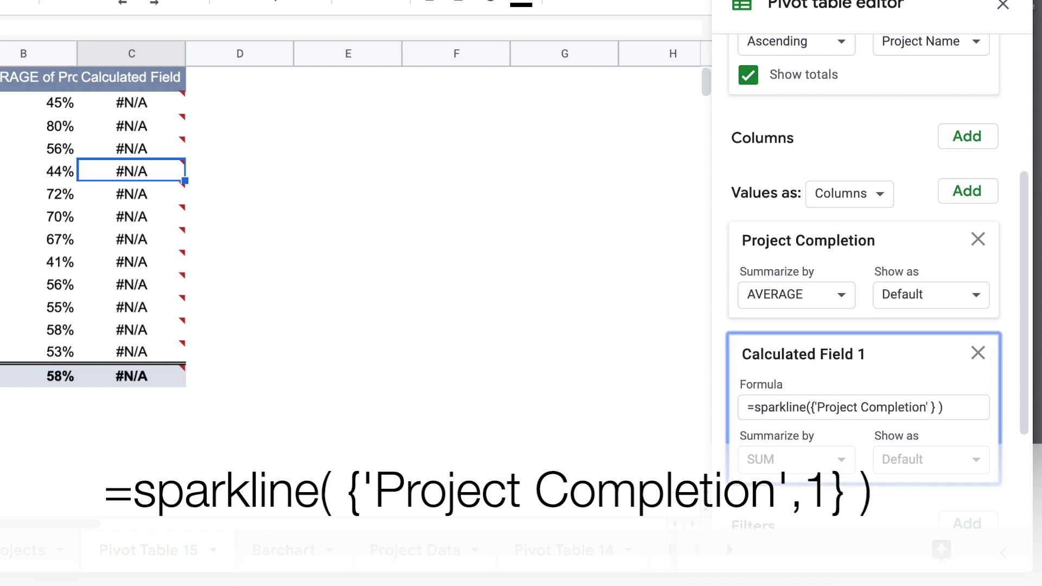
# Complete the formula as sparkline({'Project Completion',1},{"charttype","bar"})
pyautogui.click(933, 406)
pyautogui.write(',1')
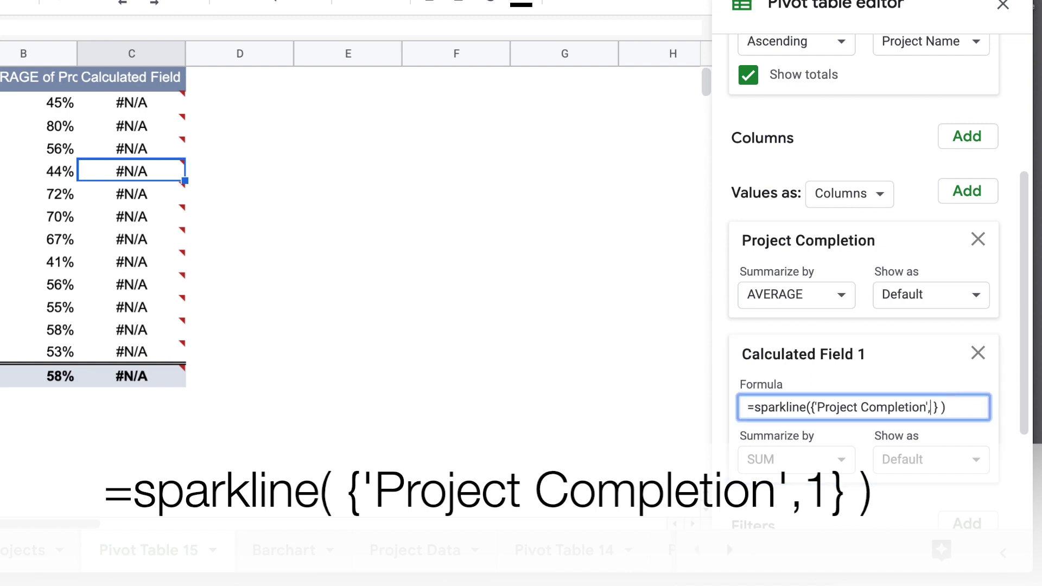
pyautogui.press('Return')
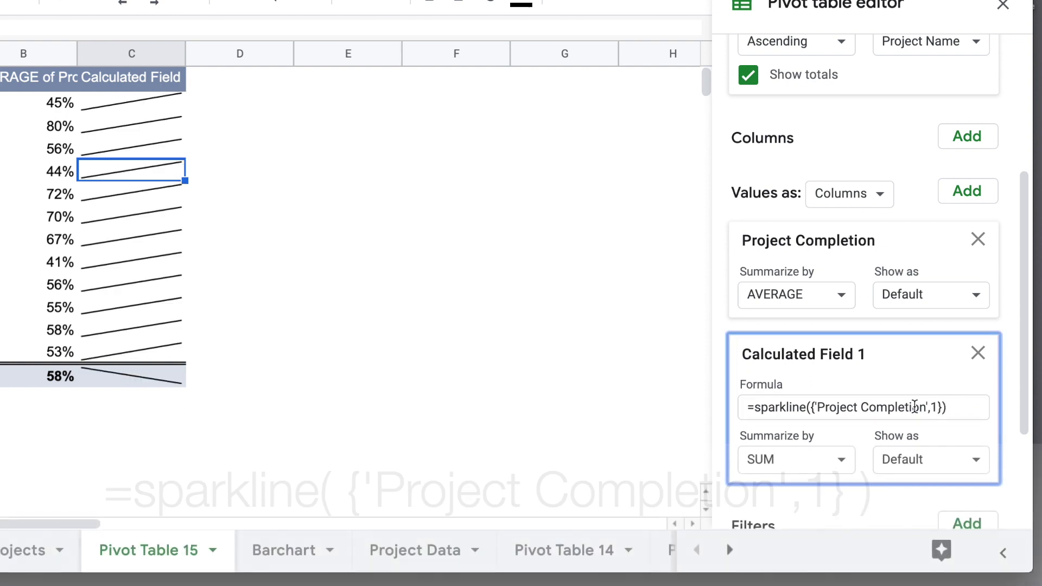
pyautogui.click(947, 407)
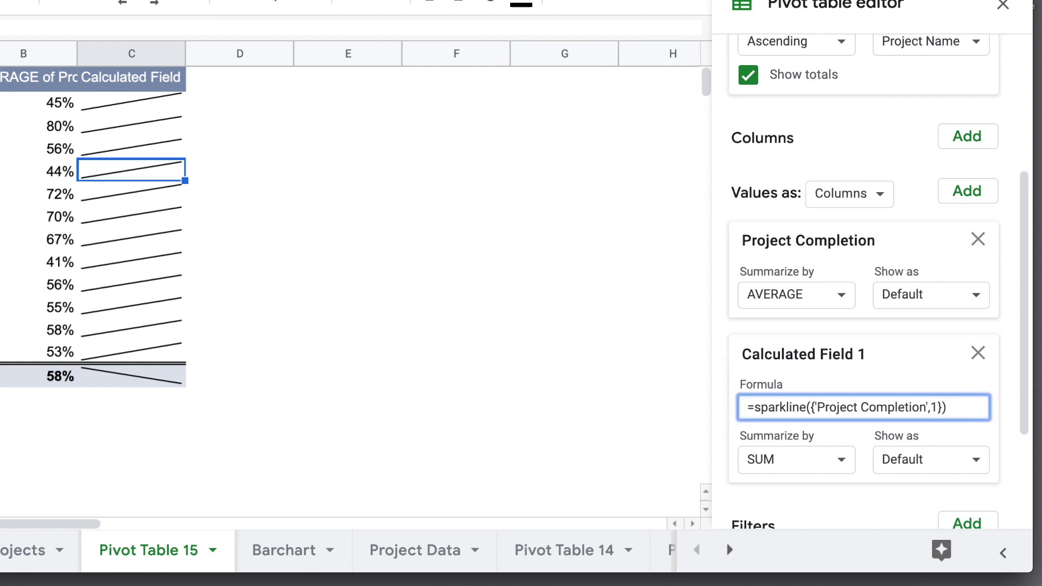
pyautogui.write(',{}')
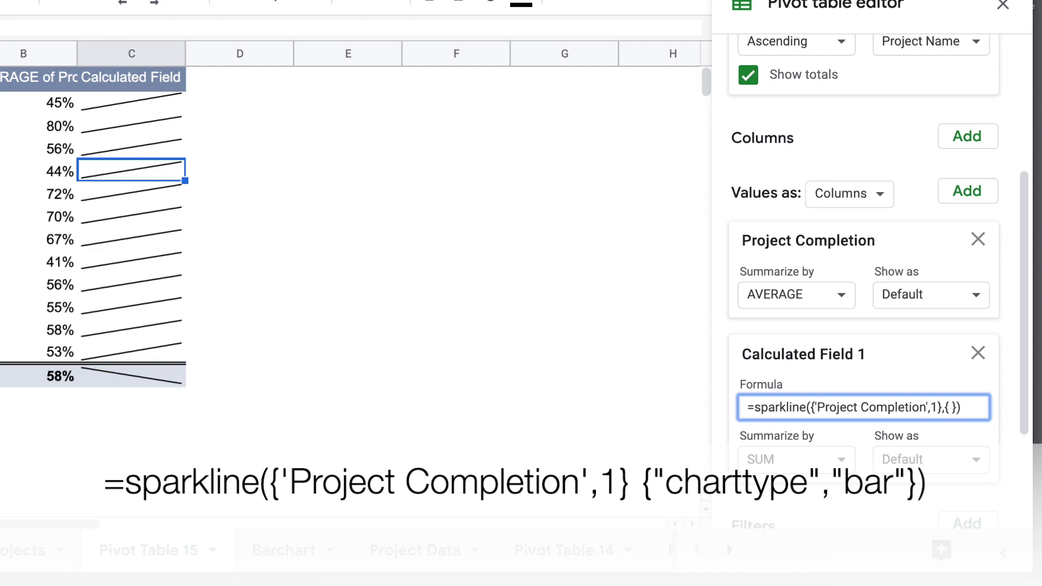
pyautogui.write(' "charttyp')
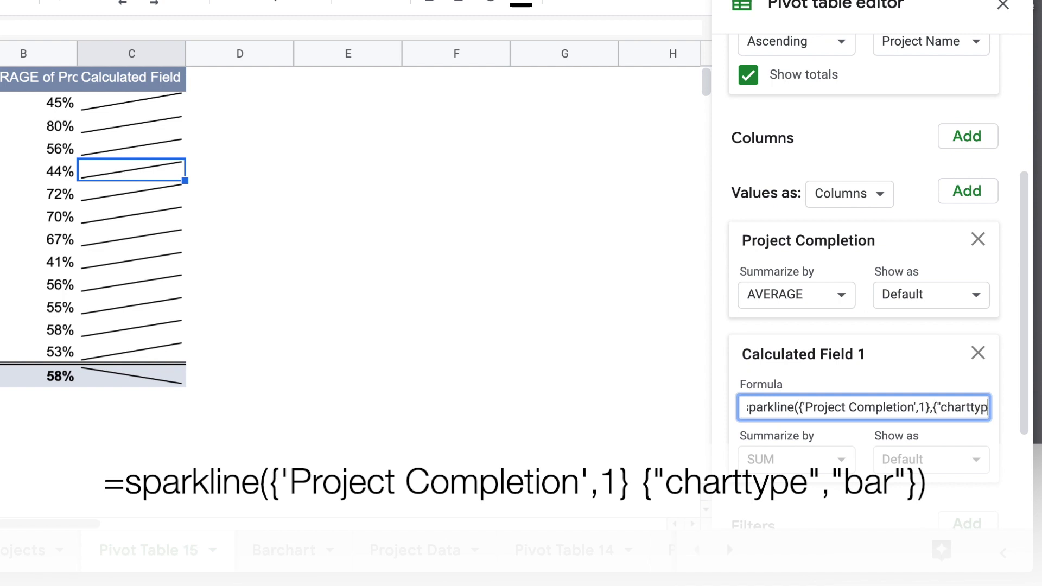
pyautogui.write('e"')
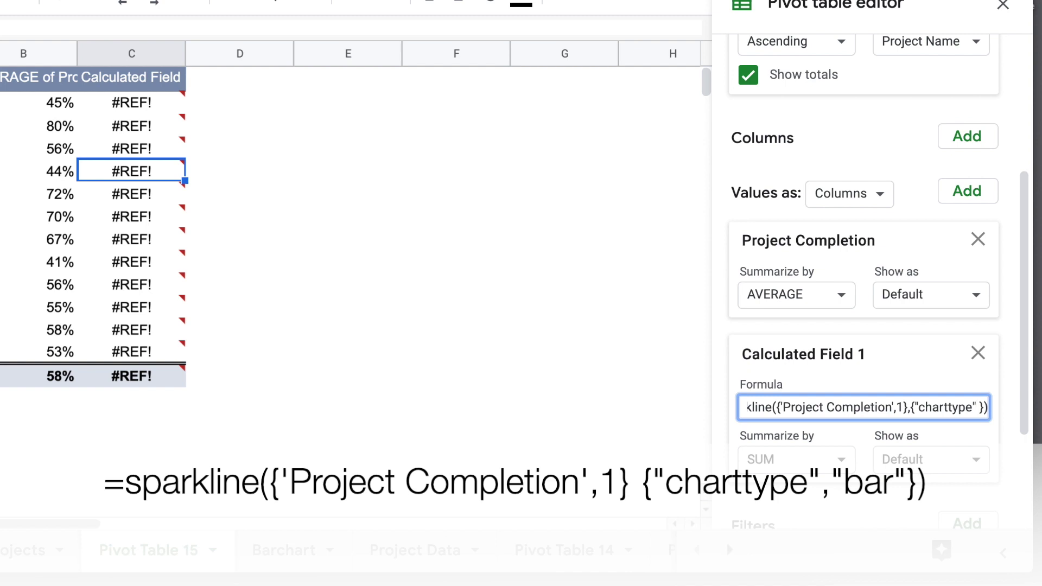
pyautogui.write(',"bar"')
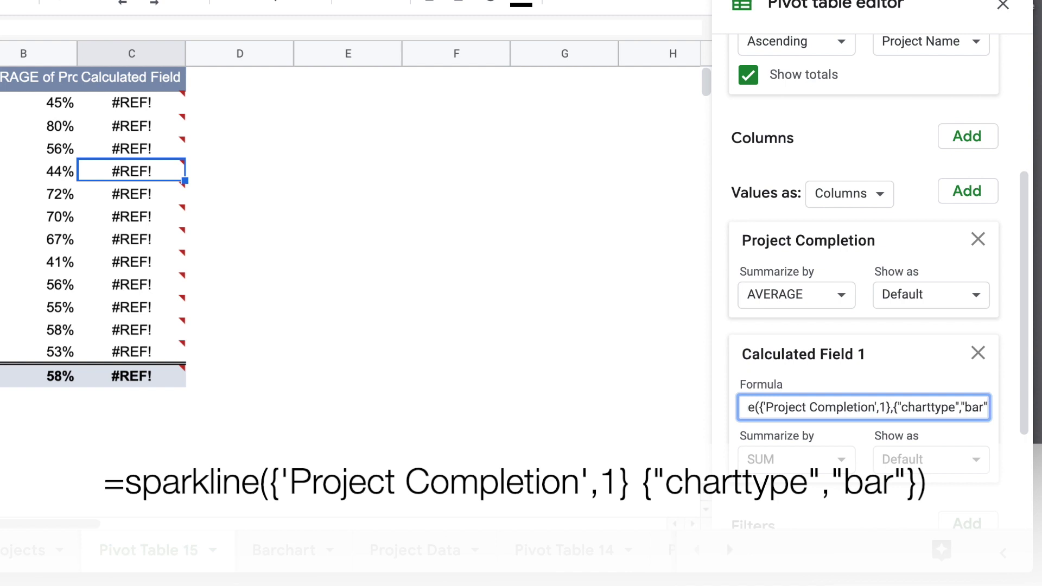
pyautogui.press('Return')
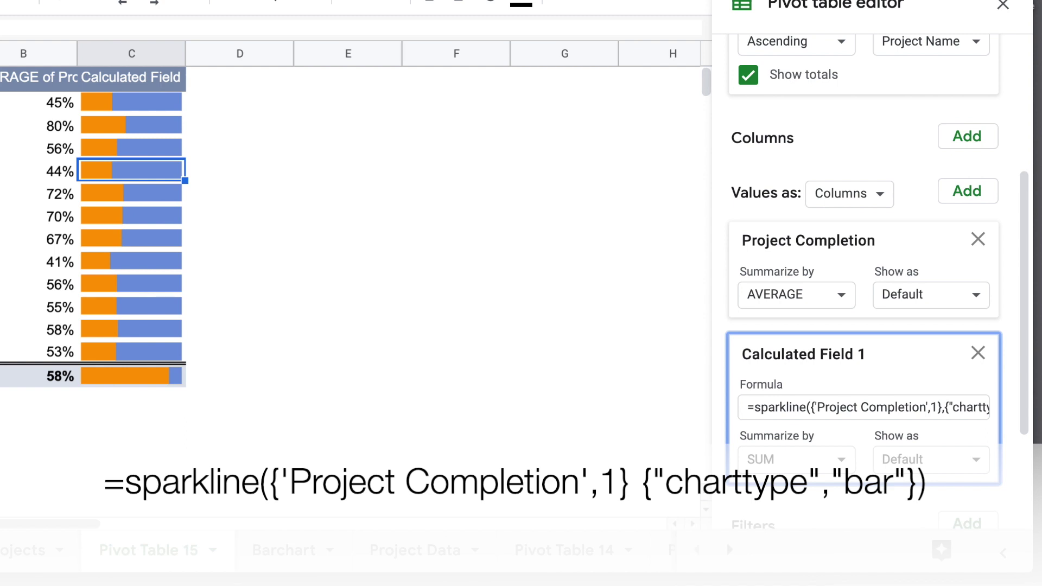
# Add the "max",1 option to the calculated field's sparkline options
pyautogui.click(983, 407)
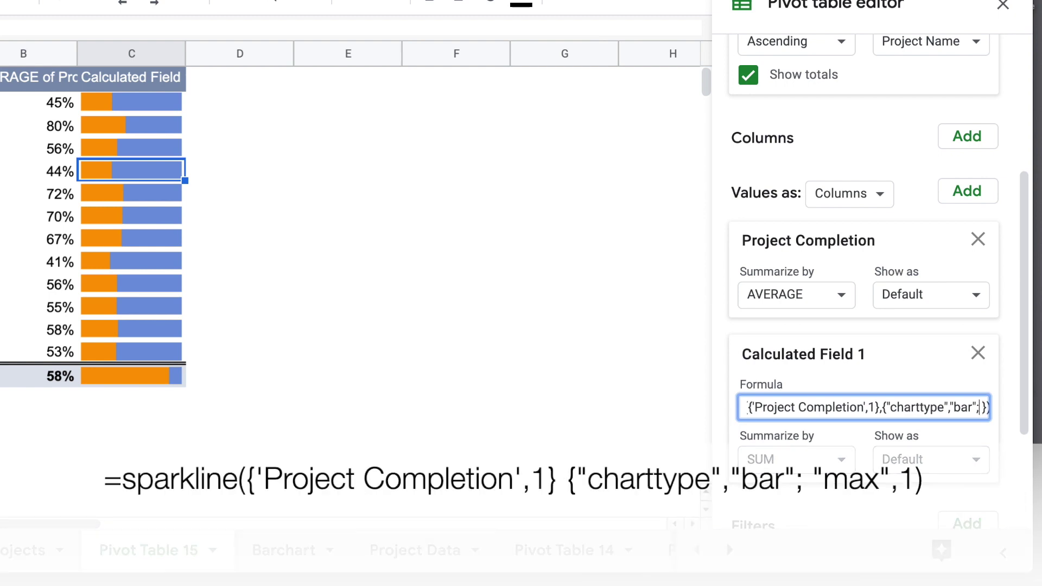
pyautogui.press('Return')
pyautogui.click(953, 411)
pyautogui.write('; ')
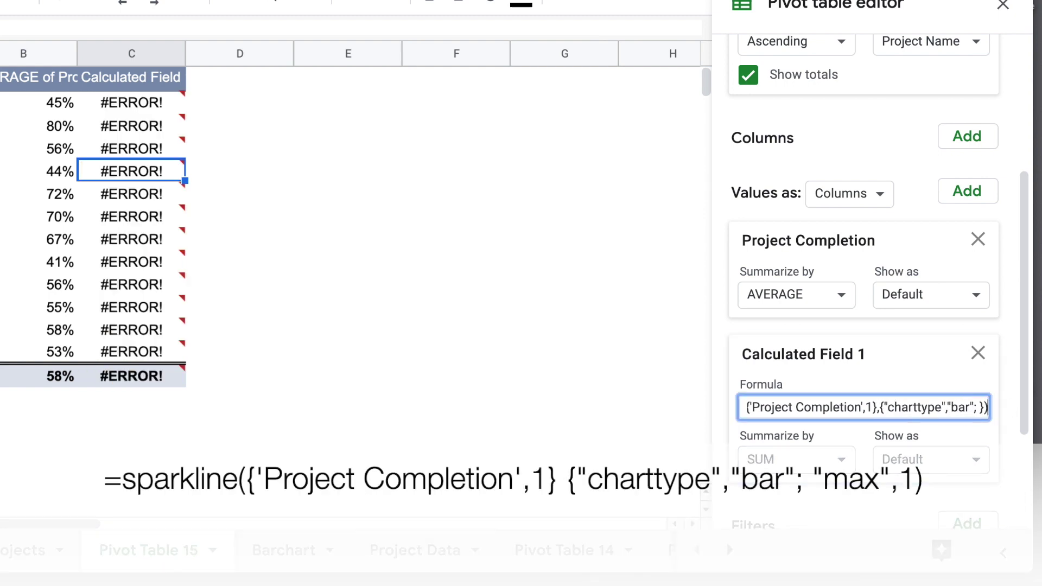
pyautogui.write('"max","1')
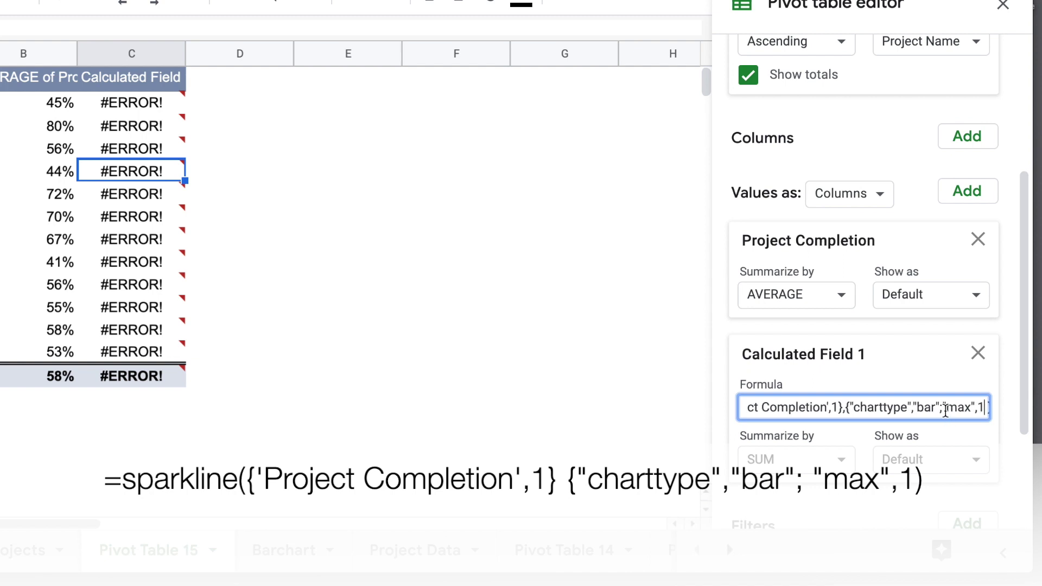
pyautogui.press('End')
pyautogui.press('Return')
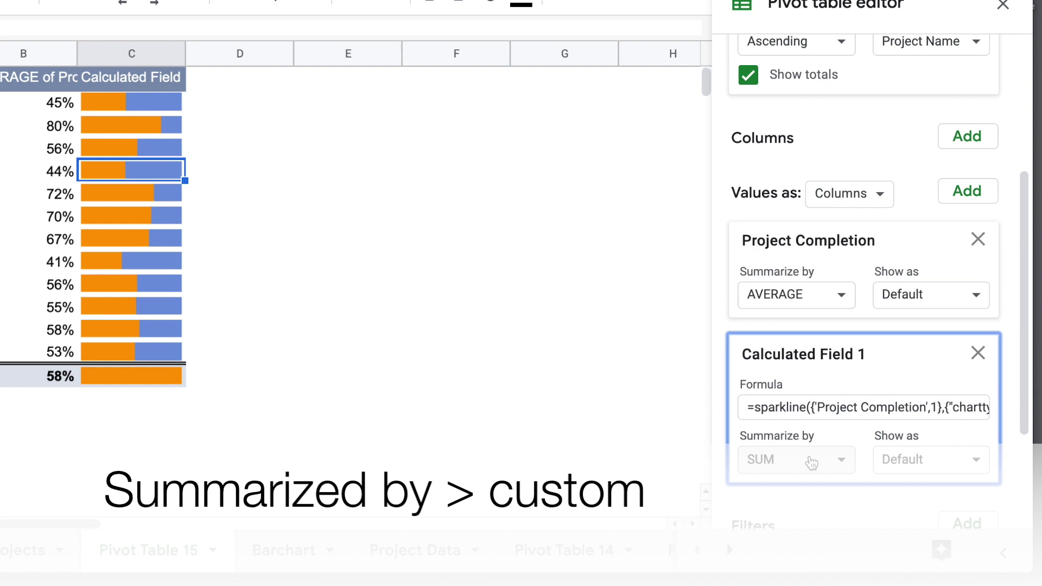
# Set the calculated field's Summarize by to Custom and wrap 'Project Completion' in average()
pyautogui.click(811, 463)
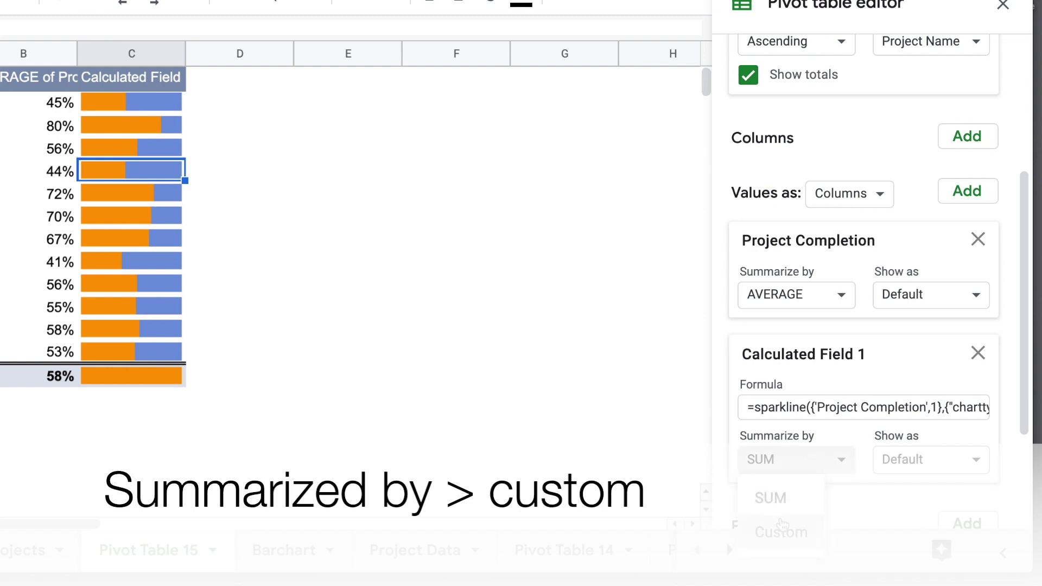
pyautogui.click(784, 523)
pyautogui.click(840, 406)
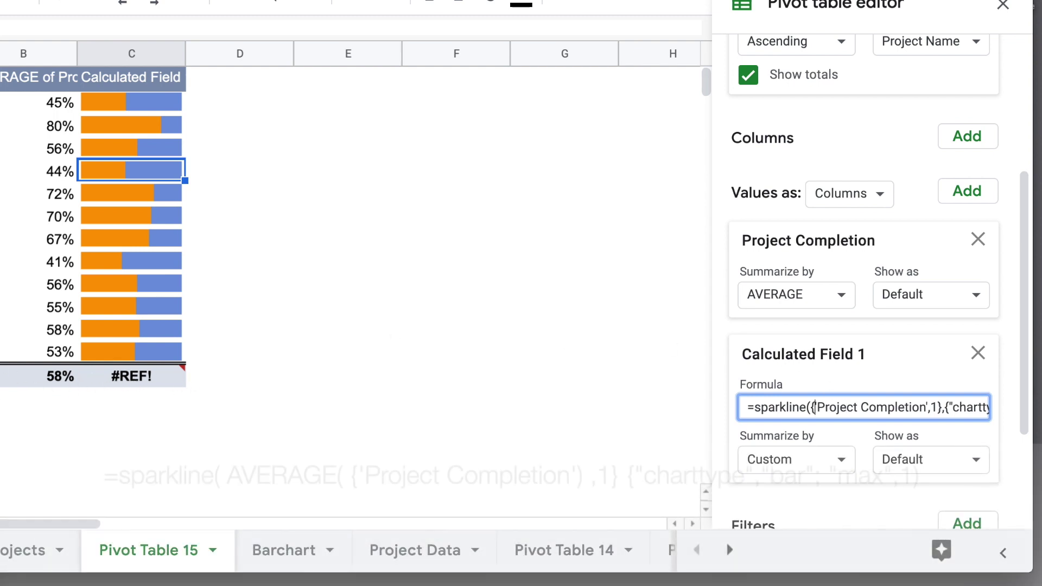
pyautogui.click(817, 407)
pyautogui.write('(')
pyautogui.click(929, 406)
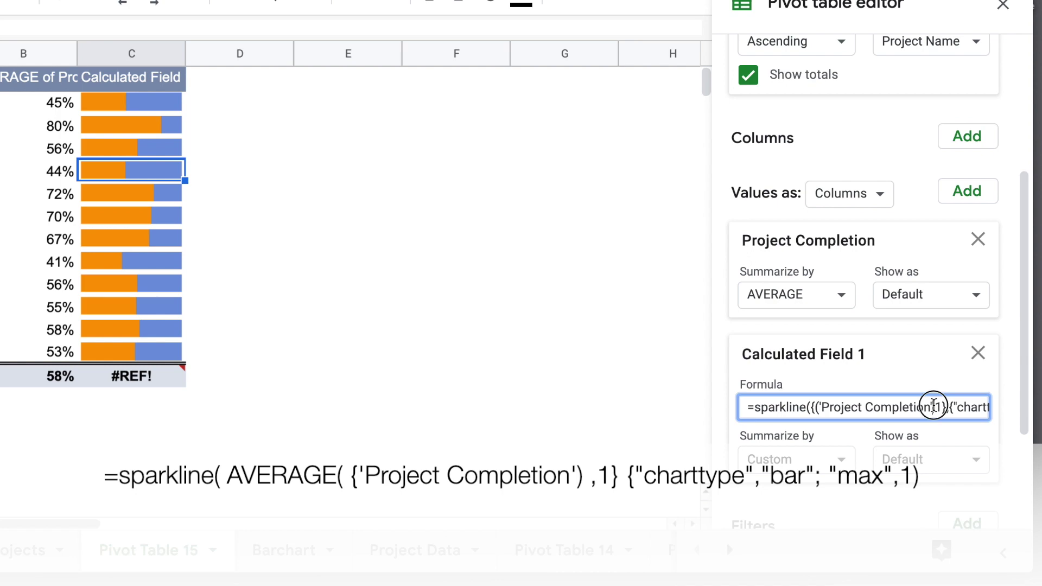
pyautogui.write(')')
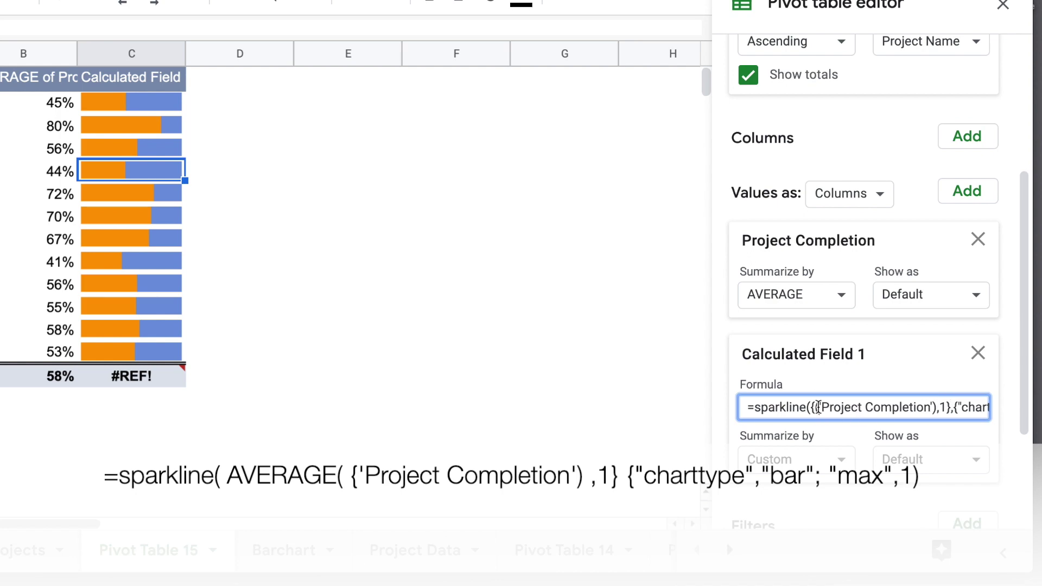
pyautogui.write('average(')
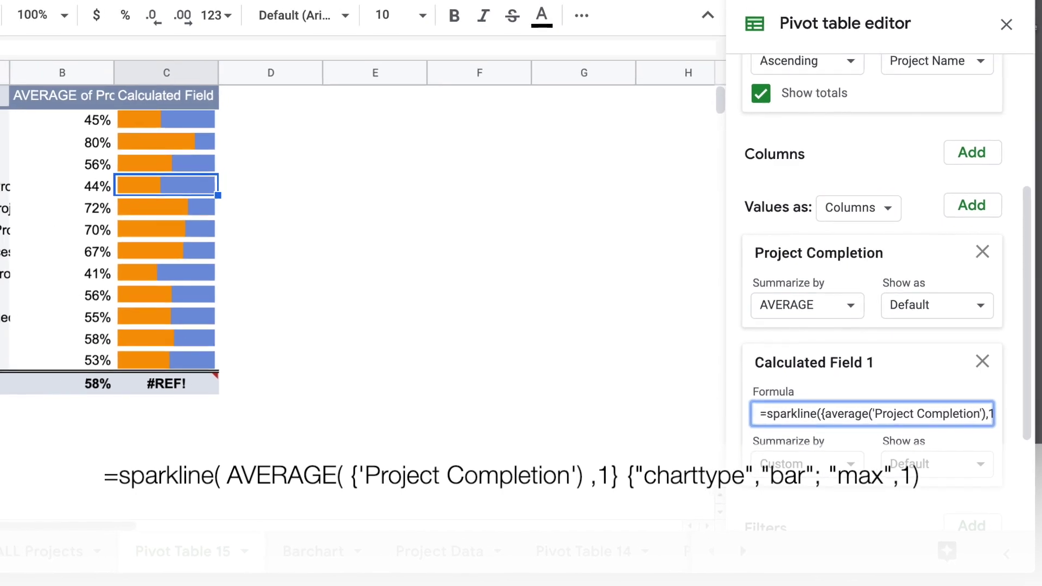
pyautogui.click(848, 391)
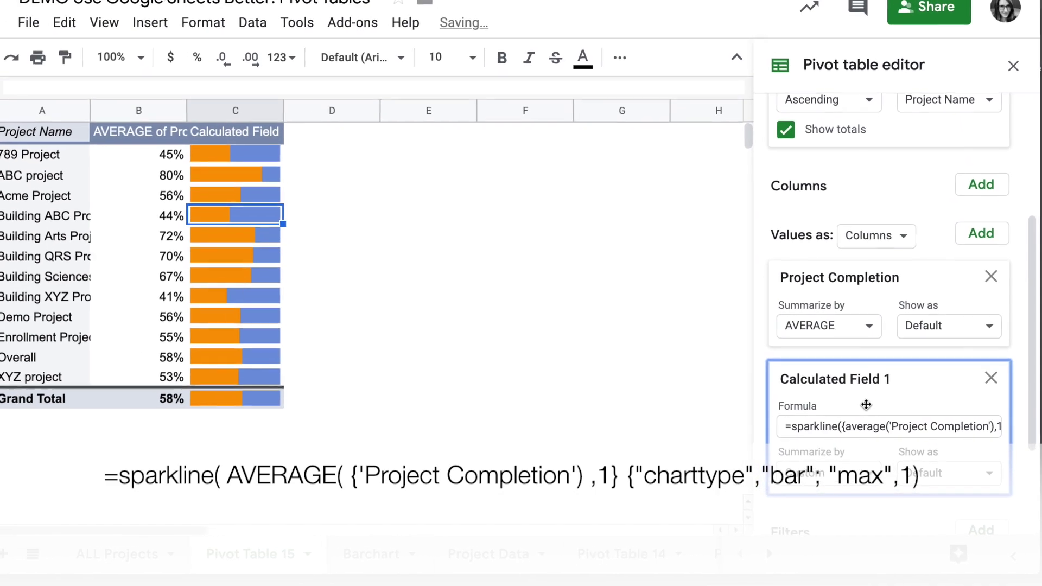
pyautogui.click(933, 424)
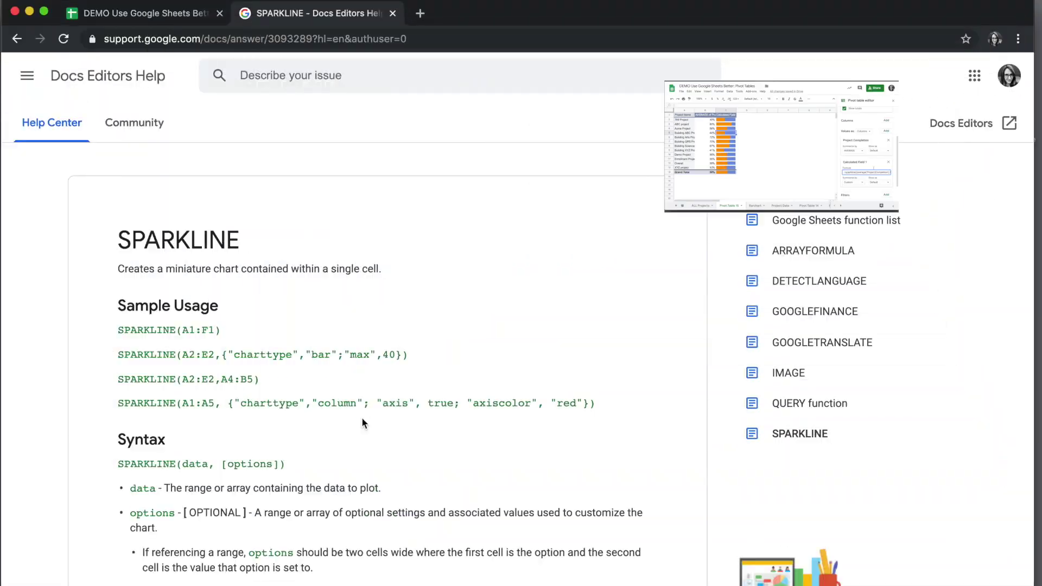
# Scroll the SPARKLINE help article down to the bar chart options like max, color1, color2
pyautogui.scroll(-8, 362, 419)
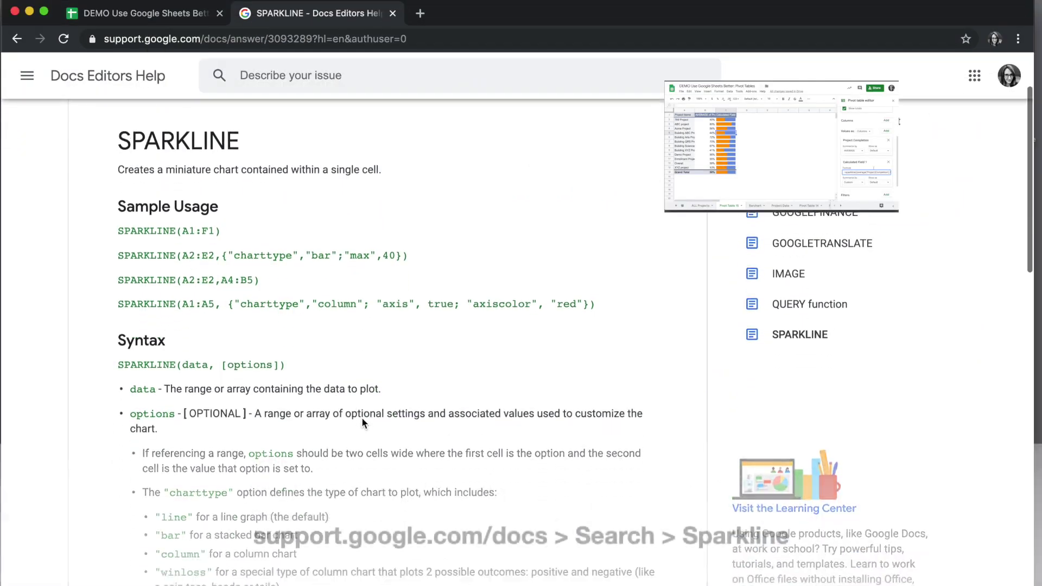
pyautogui.scroll(-10, 362, 422)
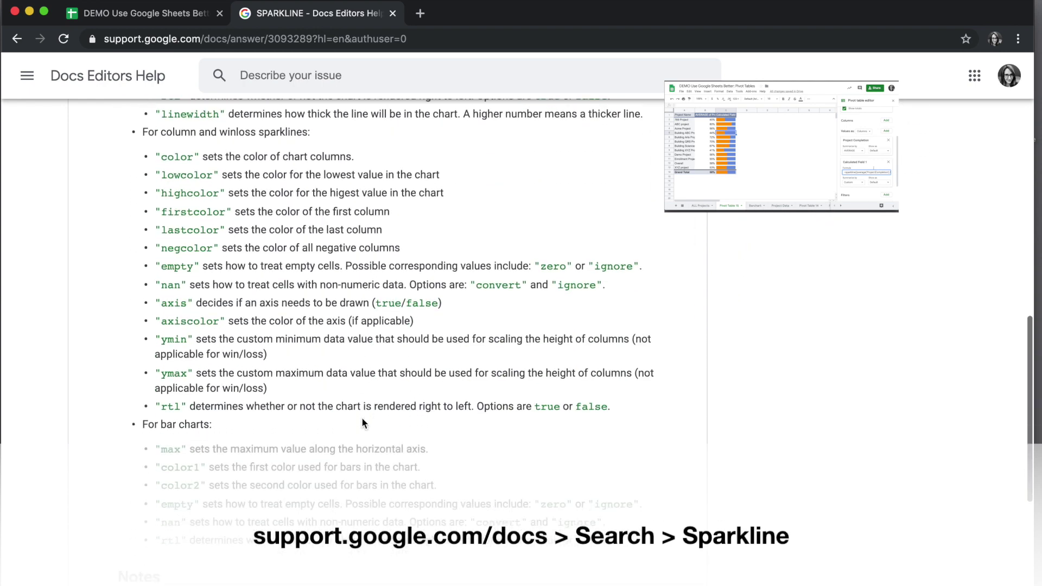
pyautogui.scroll(-1, 167, 396)
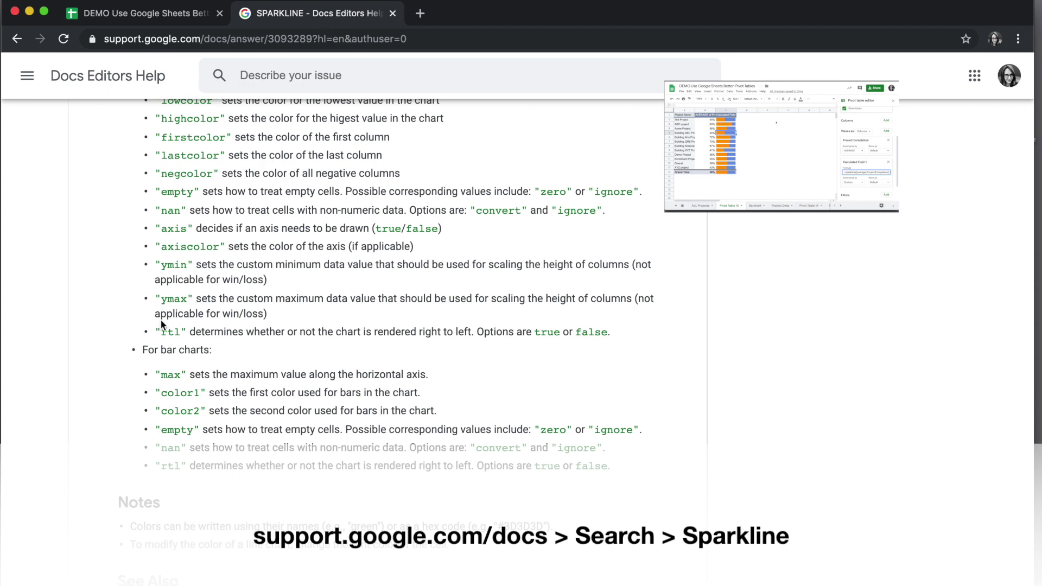
# Append "color1","orange" and "color2","lightgray" to the sparkline formula options
pyautogui.click(128, 24)
pyautogui.write(';"color1","orage')
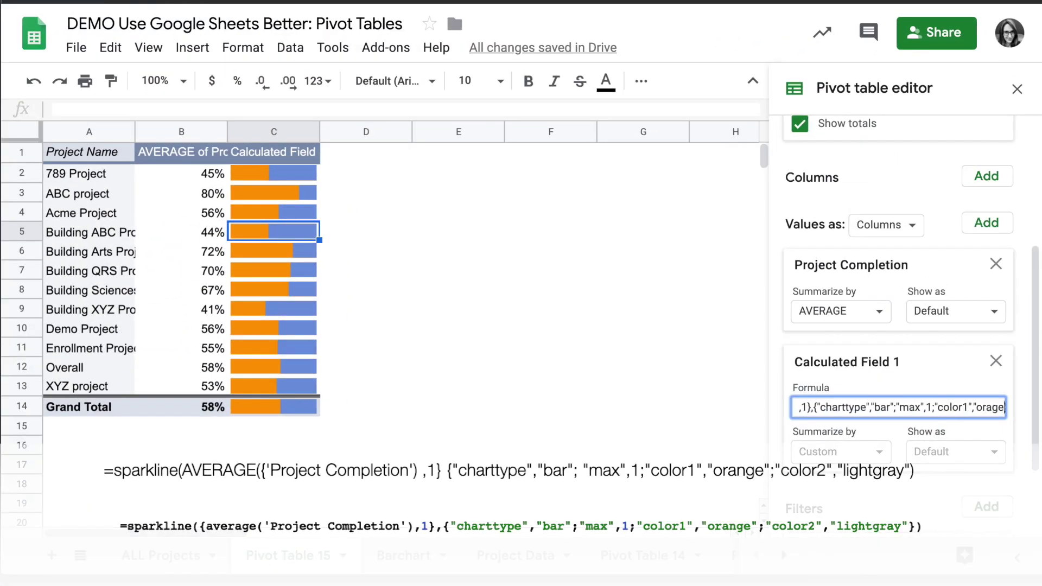
pyautogui.press('BackSpace')
pyautogui.press('BackSpace')
pyautogui.write('nge";"colo')
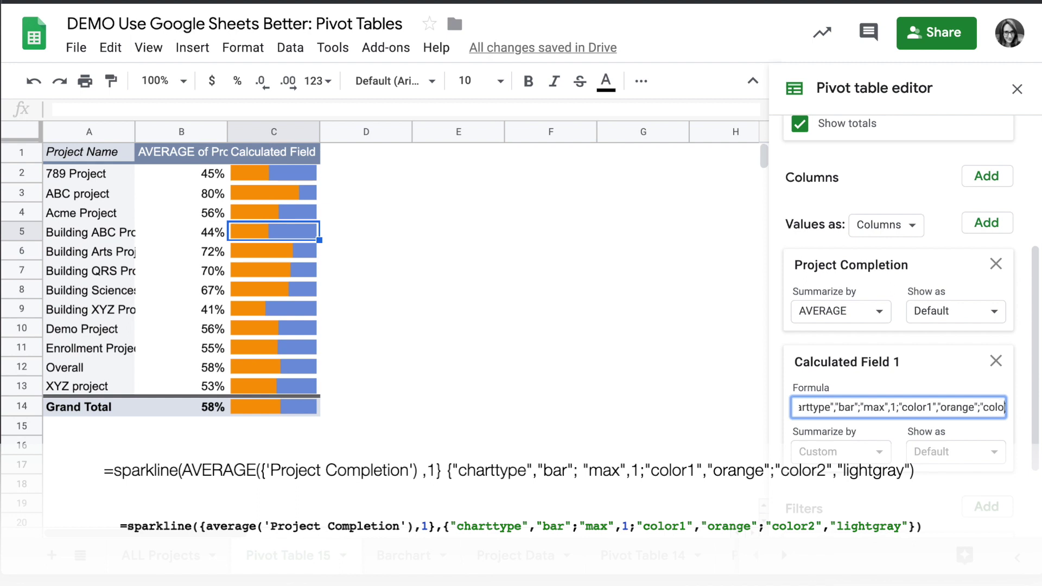
pyautogui.write('r2","lightgray"')
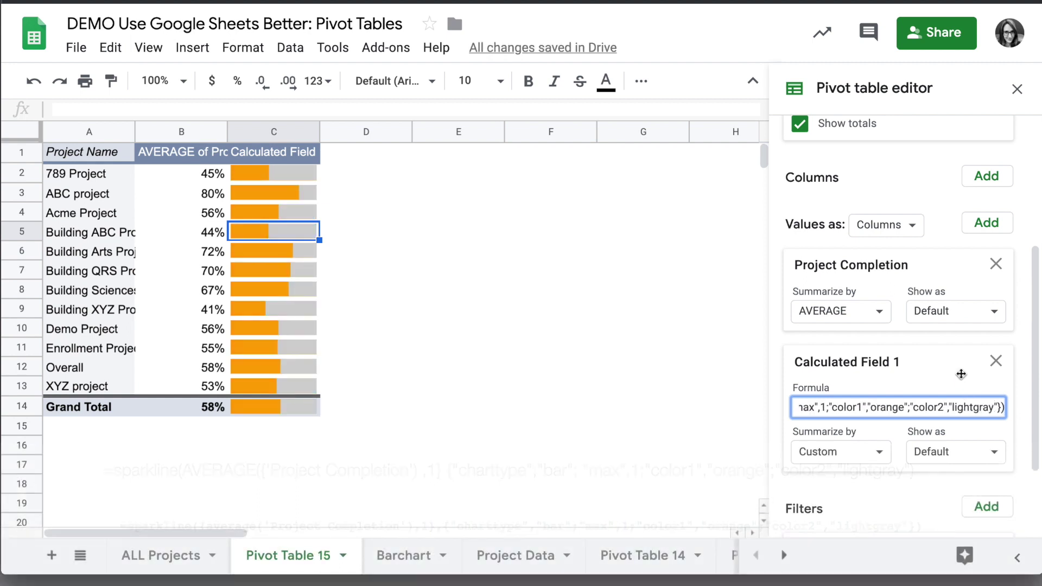
pyautogui.scroll(4, 923, 371)
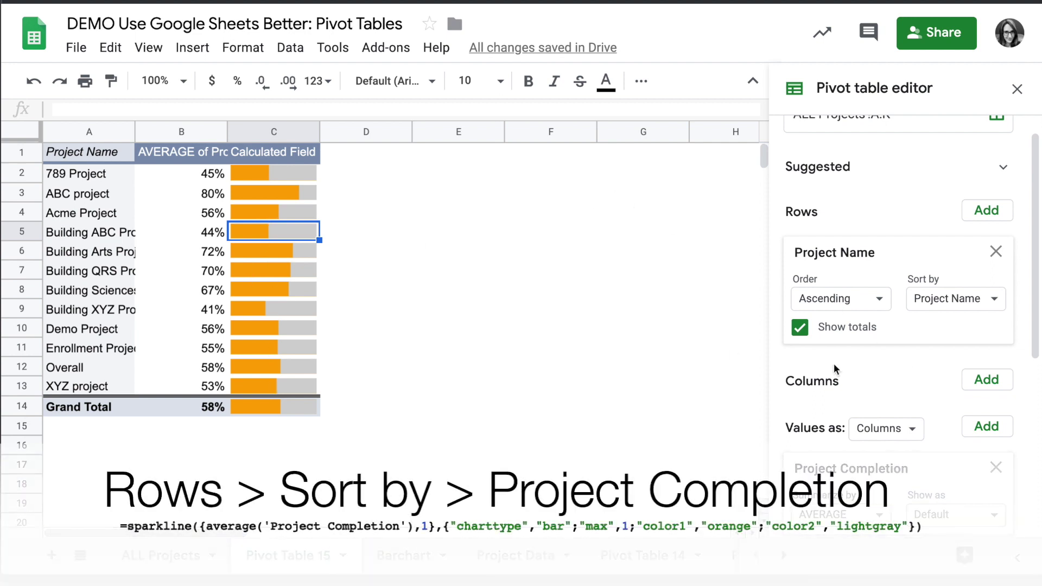
# Sort the pivot rows by AVERAGE of Project Completion in ascending order
pyautogui.scroll(1, 919, 336)
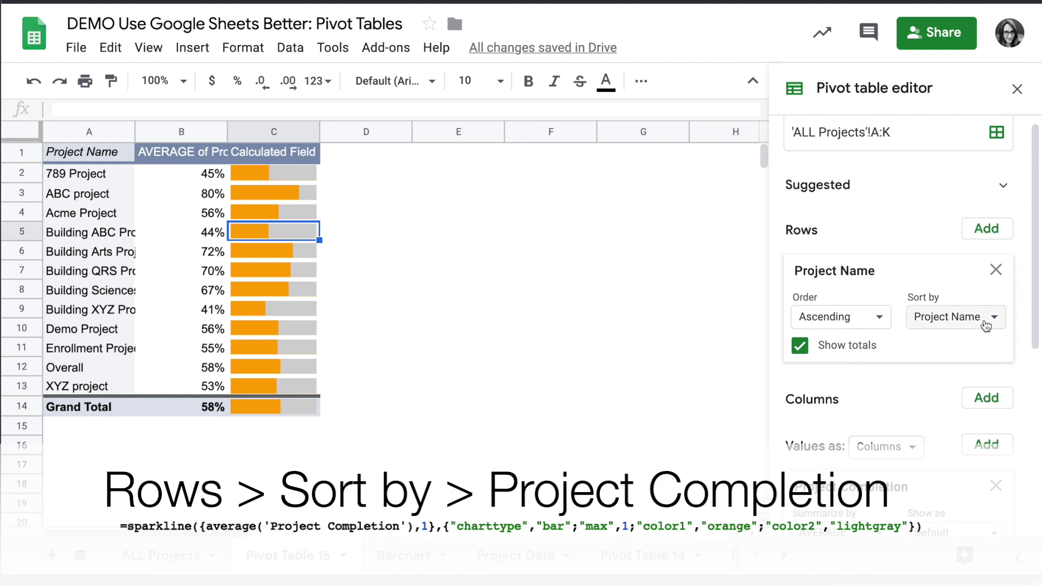
pyautogui.click(986, 325)
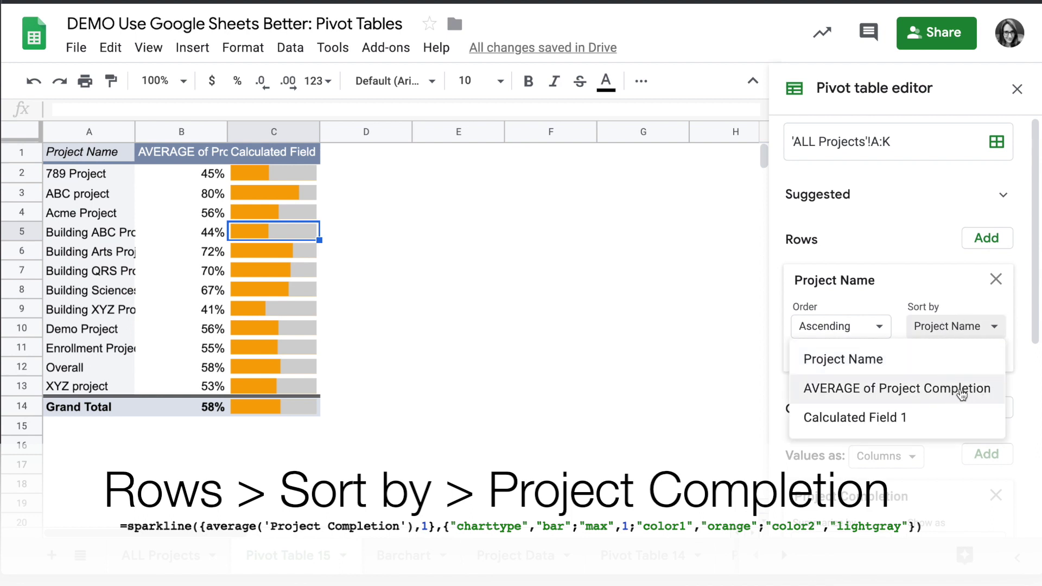
pyautogui.click(962, 394)
pyautogui.click(873, 327)
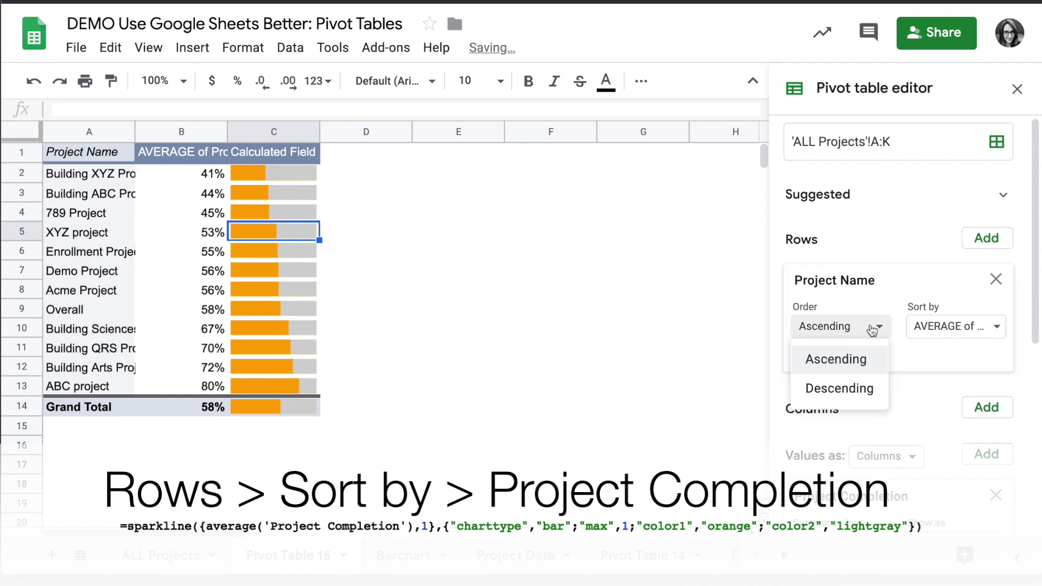
pyautogui.click(863, 358)
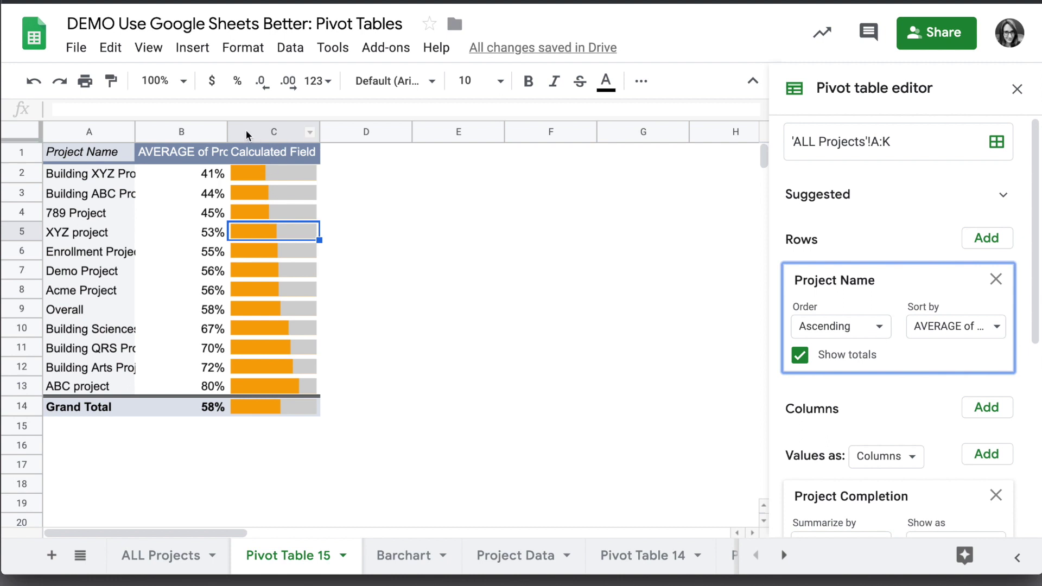
# Rename the calculated field's header cell C1 to 'Percent Complete'
pyautogui.click(294, 167)
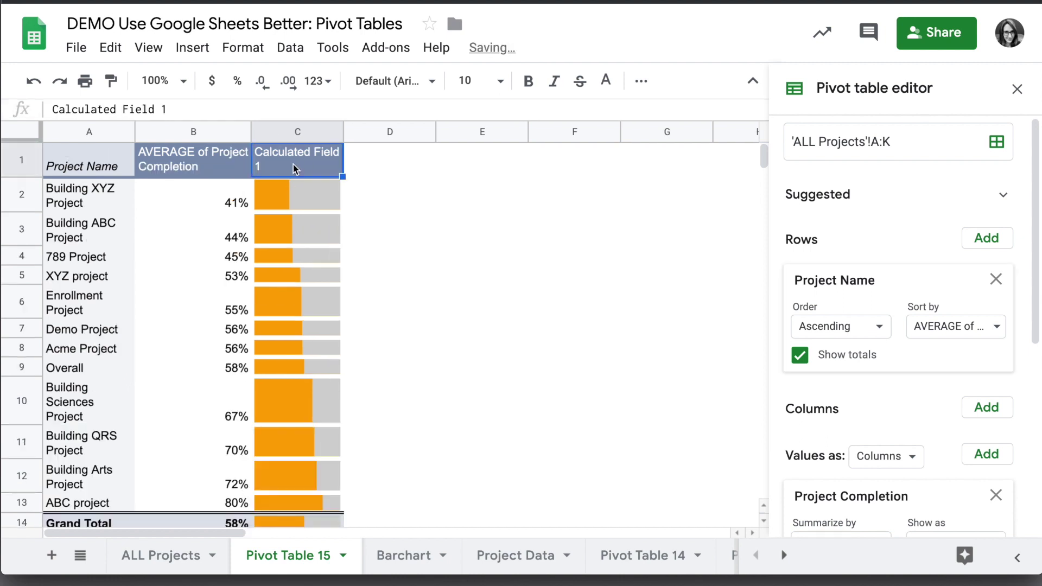
pyautogui.tripleClick(294, 167)
pyautogui.write('Percent ')
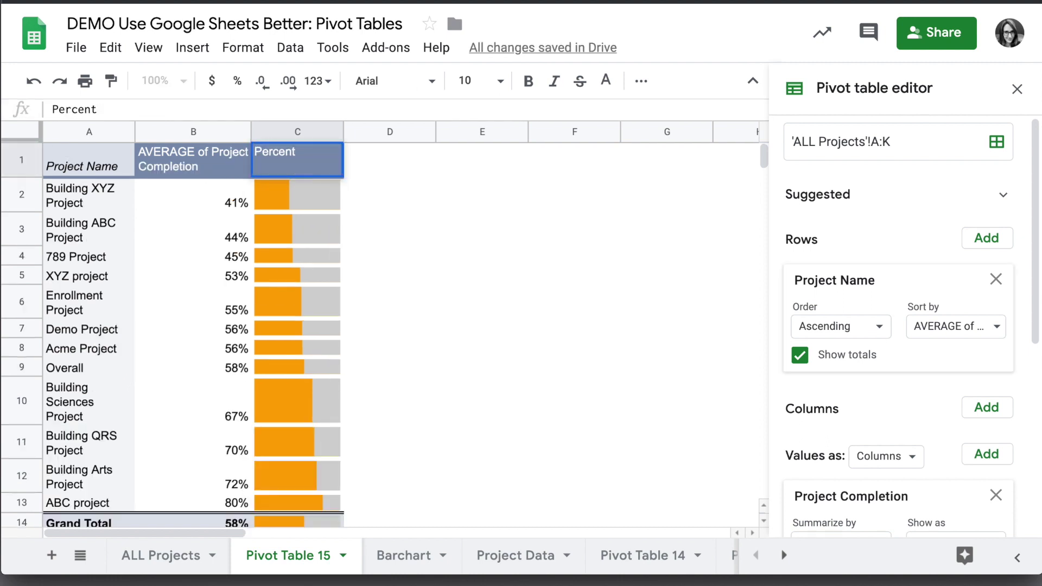
pyautogui.write('Complete')
pyautogui.click(477, 256)
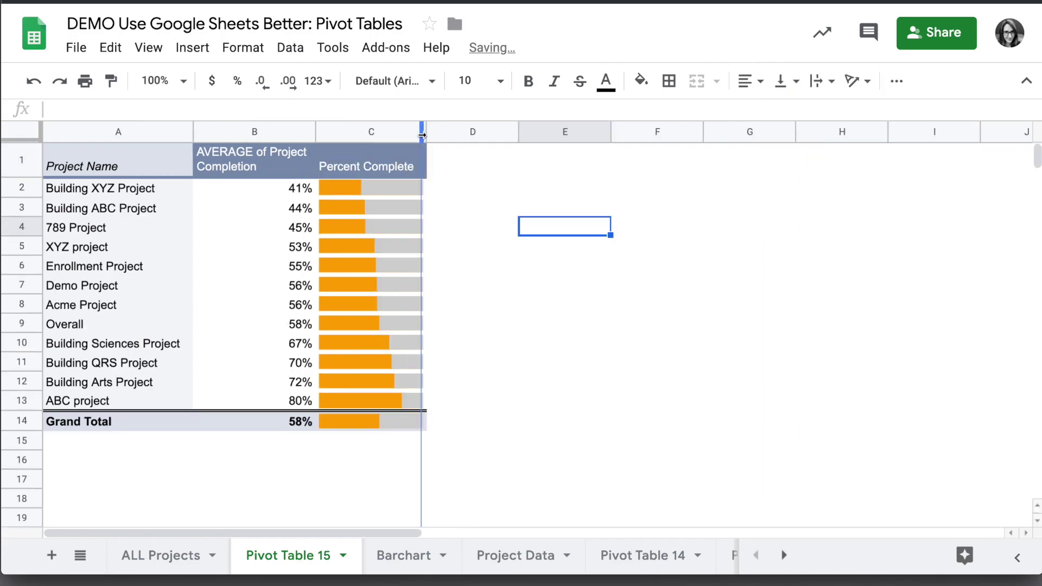